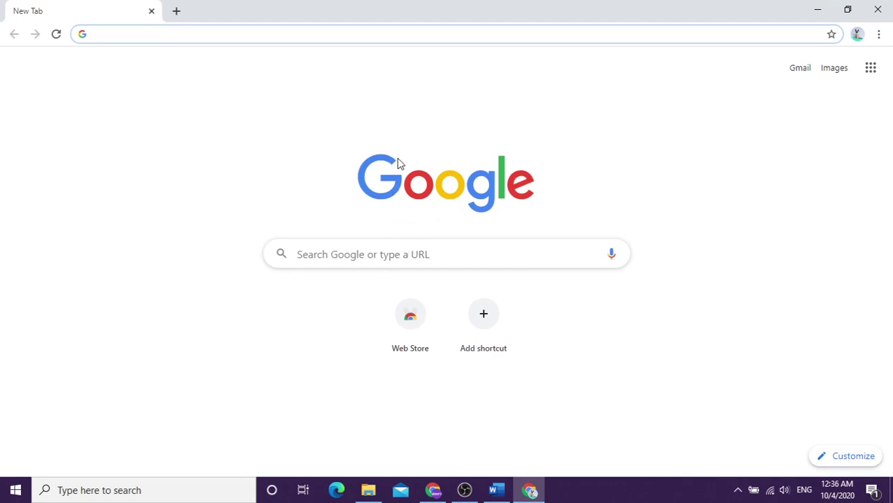
- Load the mhpti.lk homepage and open the Learn Online link in a new tab
type("m")
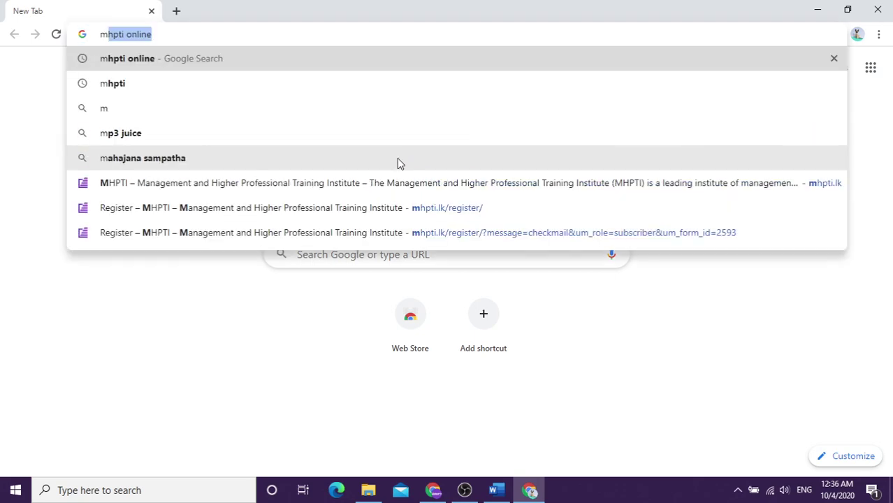
type("hpti.lk")
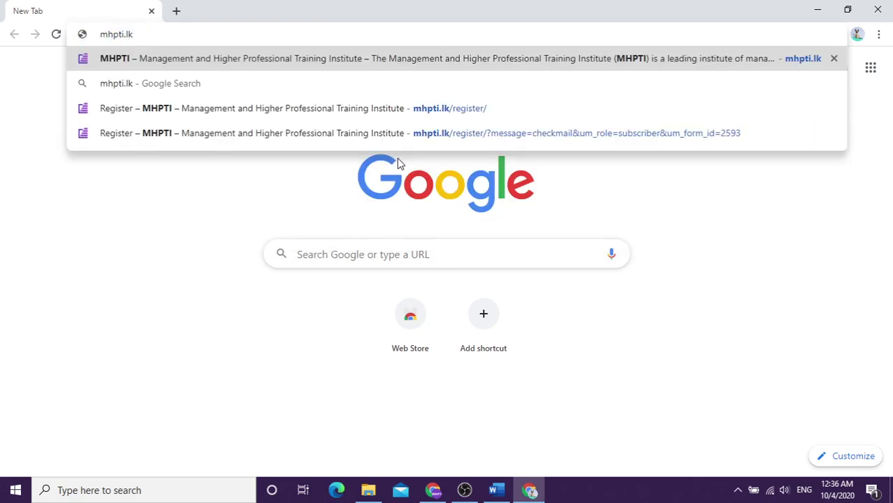
key("Return")
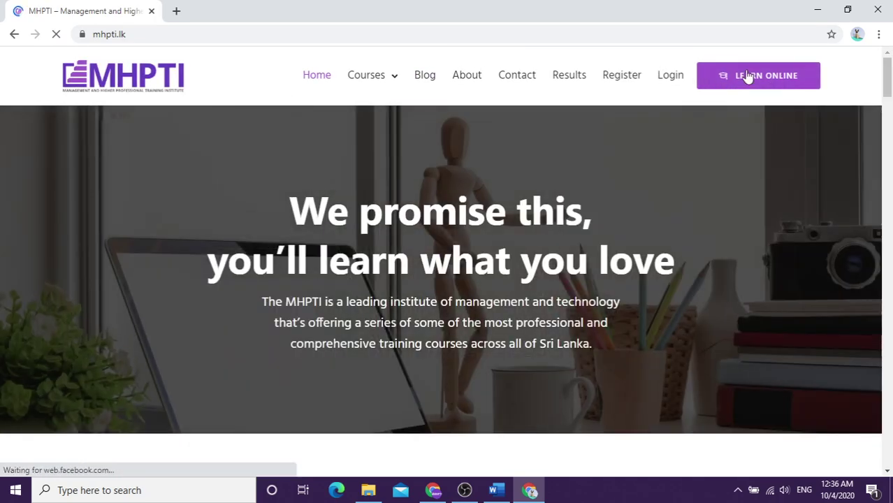
right_click(741, 83)
left_click(749, 85)
- Close the Learn Online tab and Chrome, then launch the student's browser
left_click(250, 20)
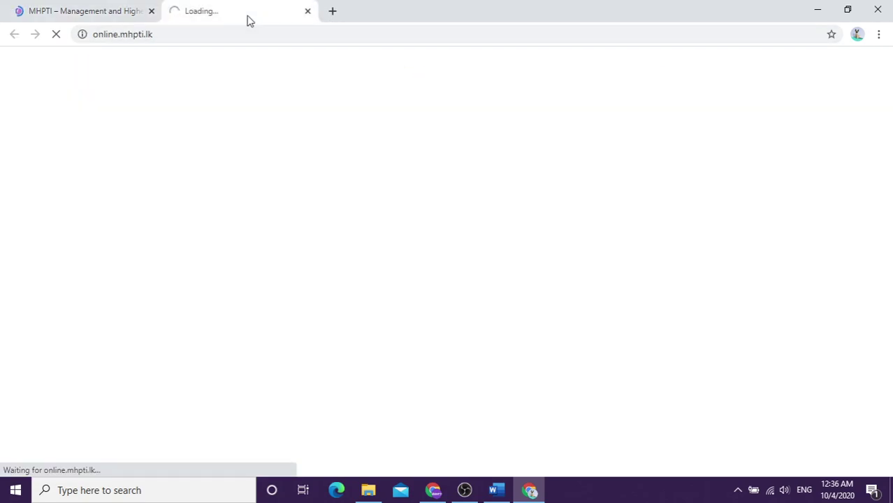
left_click(307, 12)
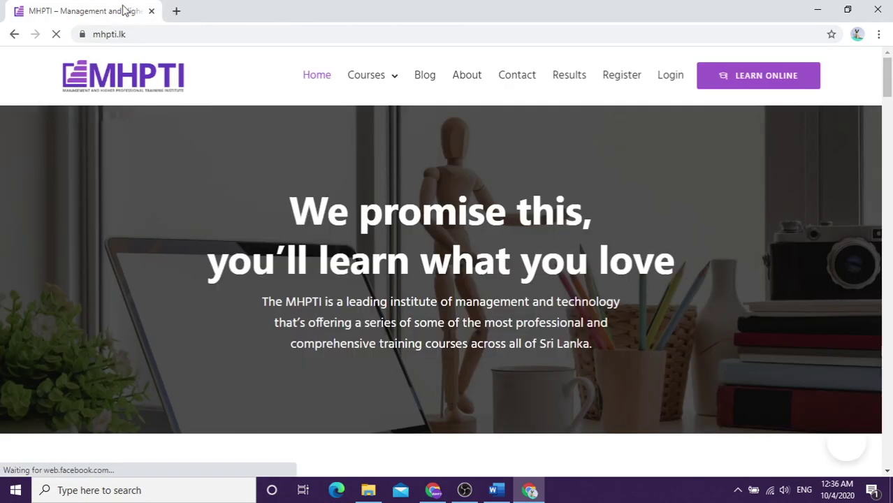
left_click(878, 8)
double_click(172, 91)
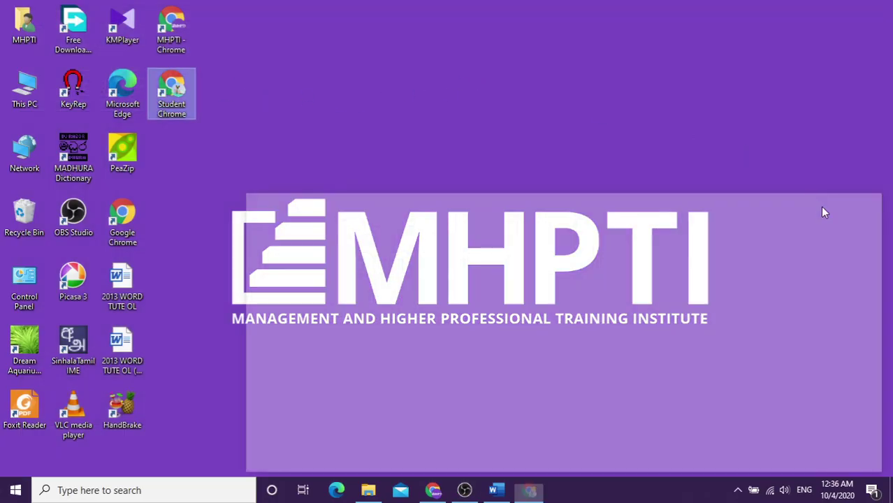
- Maximize the browser and search Google for 'mhpti online'
left_click(848, 199)
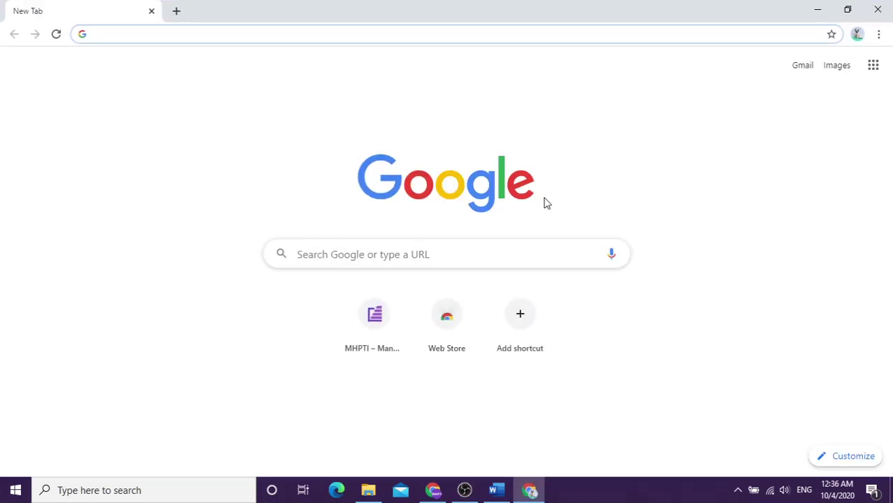
left_click(528, 250)
type("mhptri")
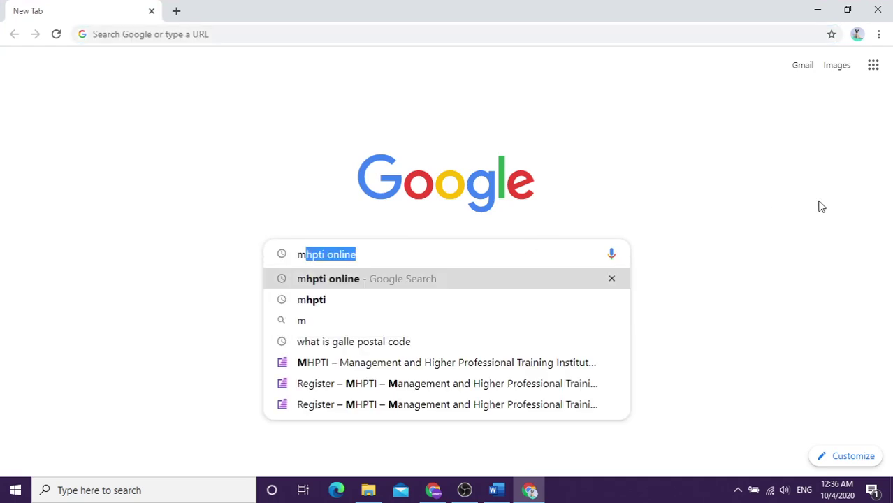
key("BackSpace")
key("BackSpace")
key("BackSpace")
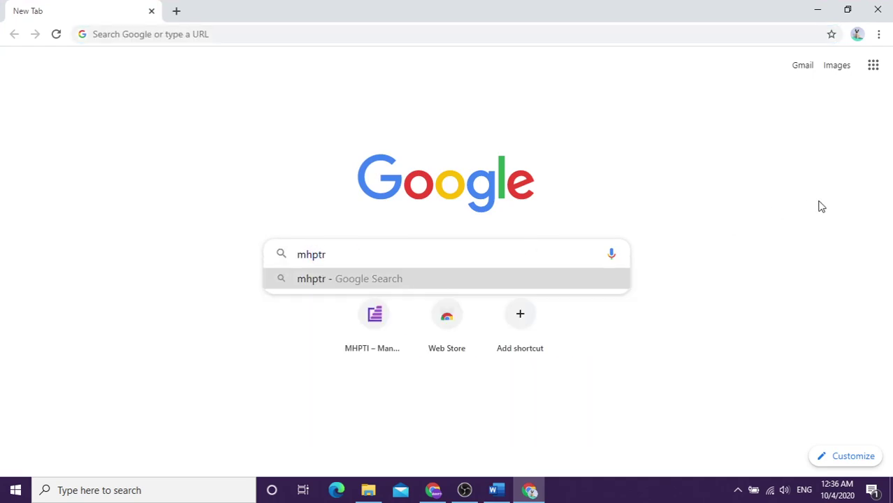
type("ti")
key("BackSpace")
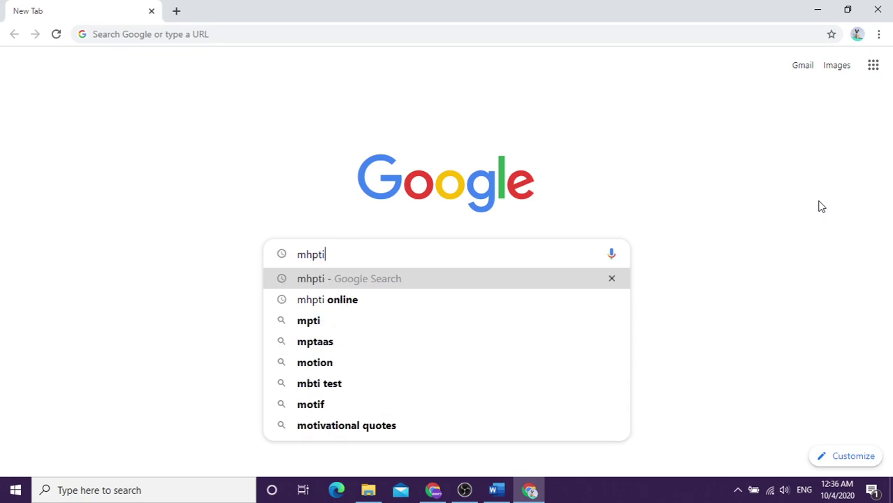
key("BackSpace")
key("BackSpace")
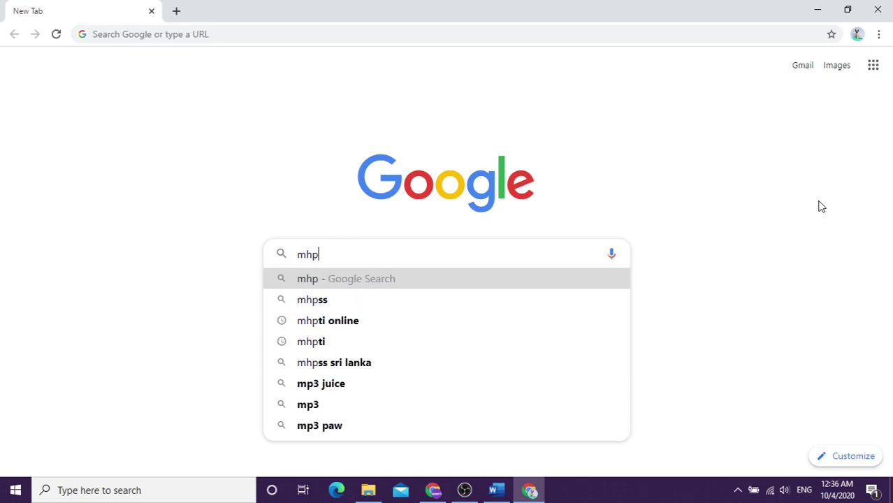
type("ti")
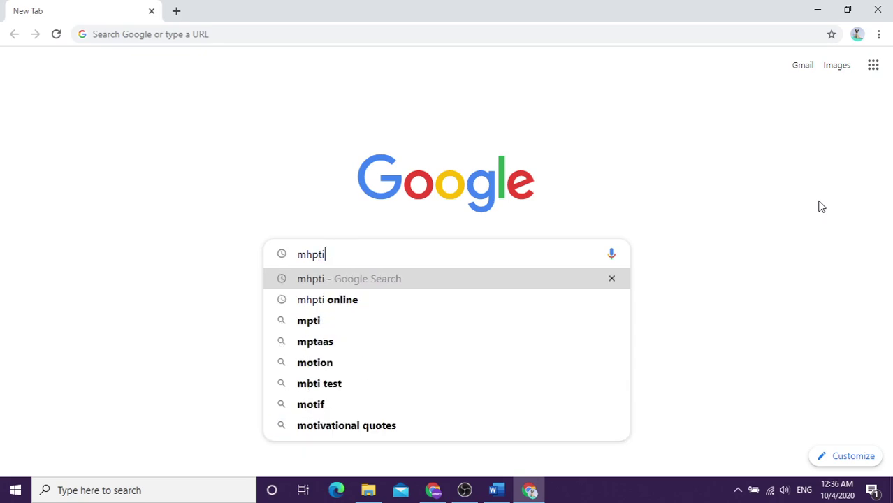
type(" o")
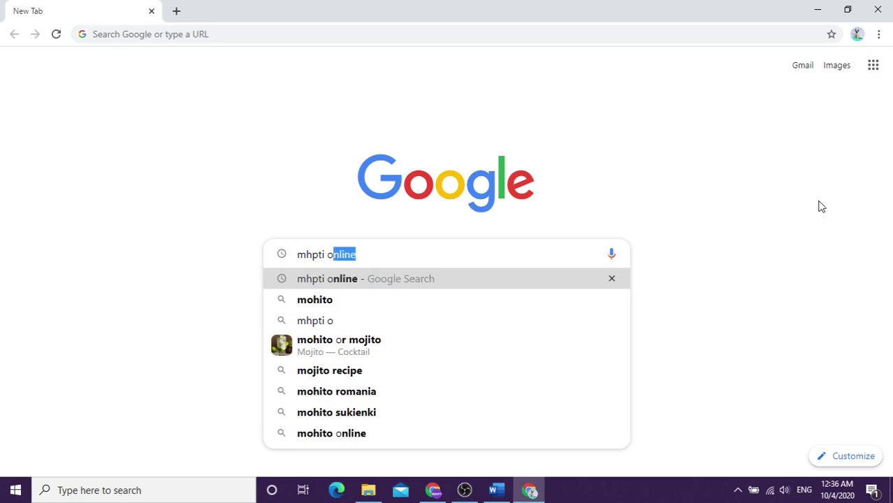
left_click(400, 278)
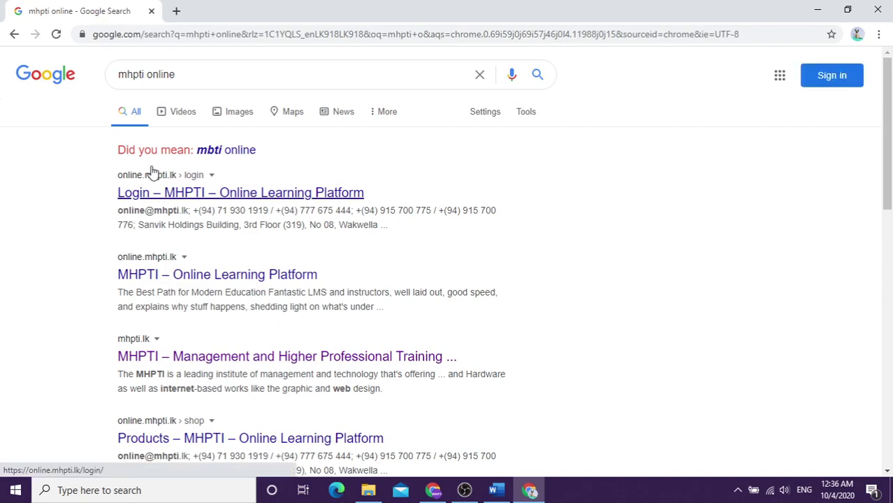
- Open the MHPTI – Online Learning Platform search result
scroll(405, 283, "down", 2)
scroll(405, 283, "up", 2)
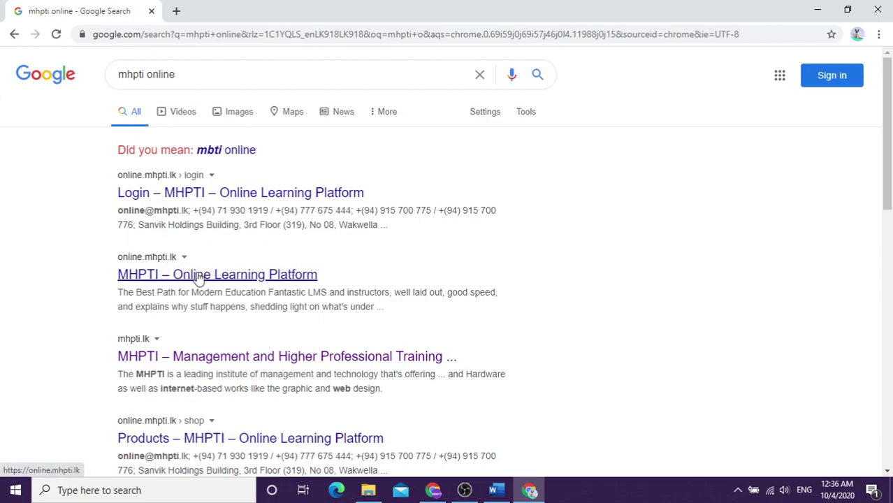
left_click(240, 194)
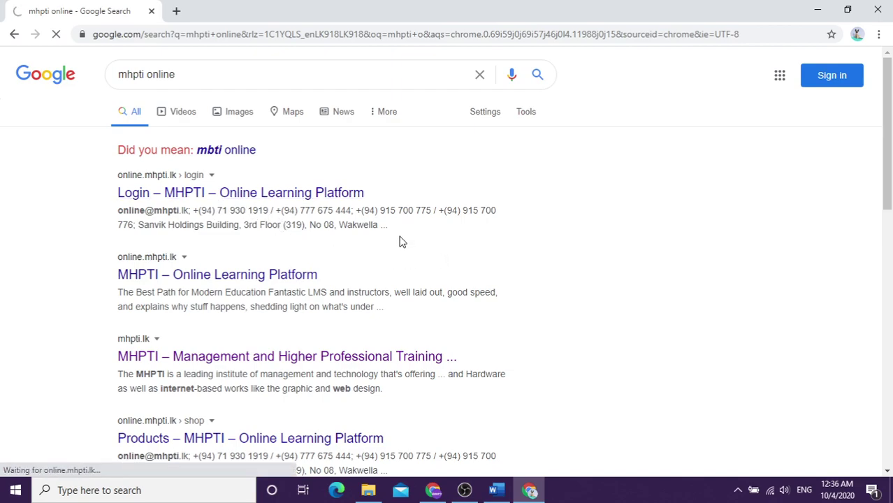
- Load online.mhpti.lk and browse Popular Online Courses and We Can Offer, then return to the top
left_click(313, 277)
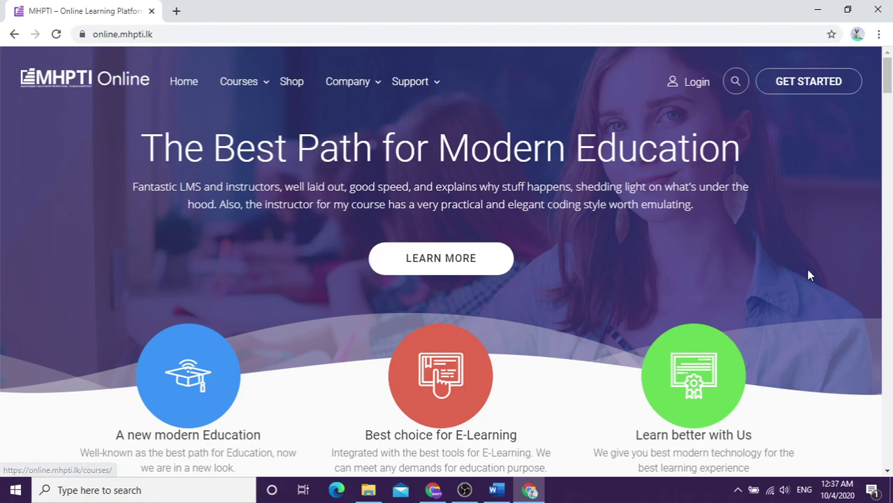
scroll(808, 274, "down", 10)
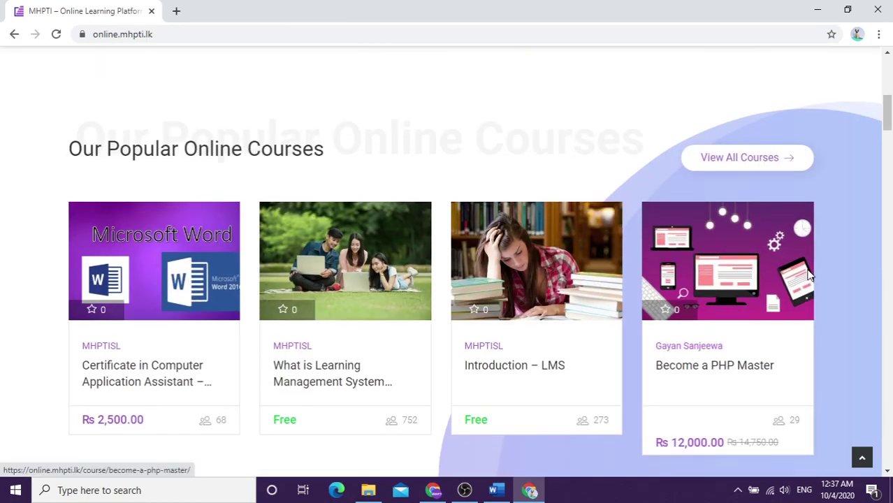
scroll(810, 274, "down", 10)
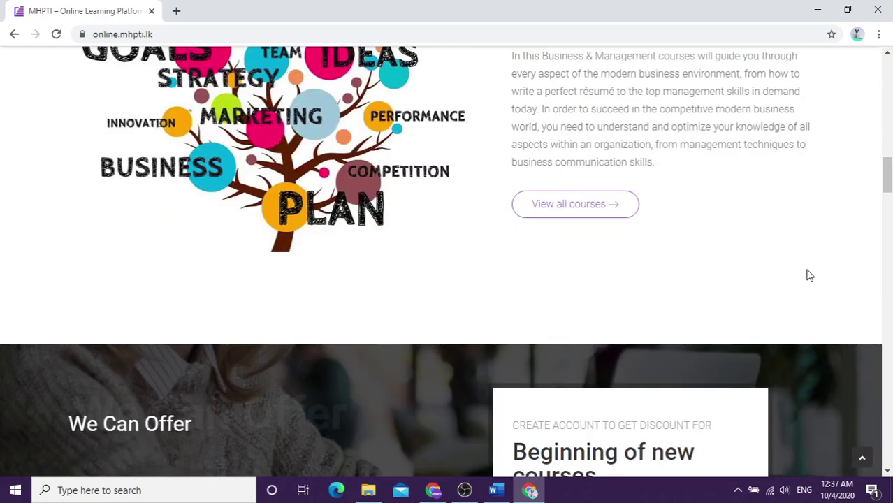
scroll(806, 274, "down", 5)
scroll(801, 272, "up", 7)
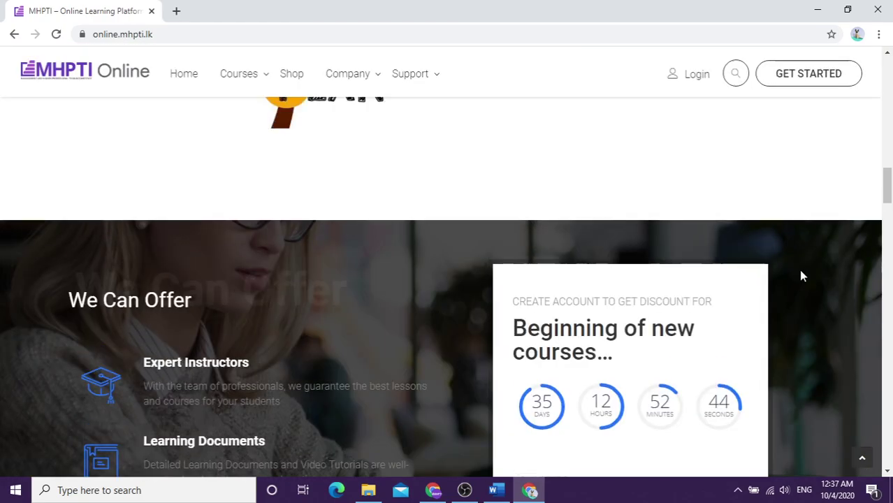
scroll(801, 276, "up", 15)
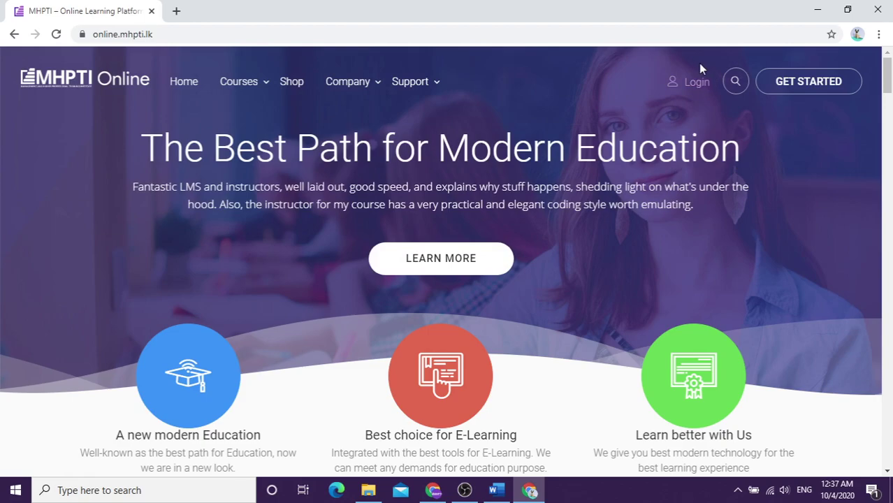
- Open the site's Login form and enter the student ID as the username
left_click(702, 84)
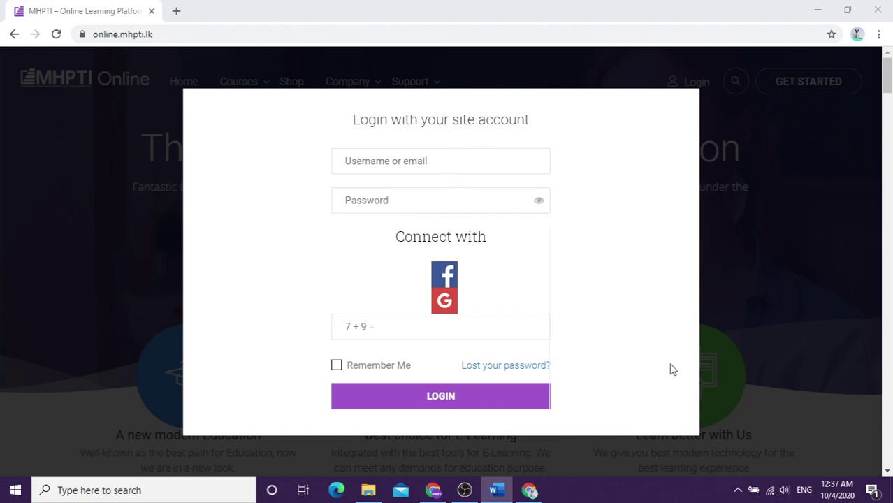
left_click(433, 161)
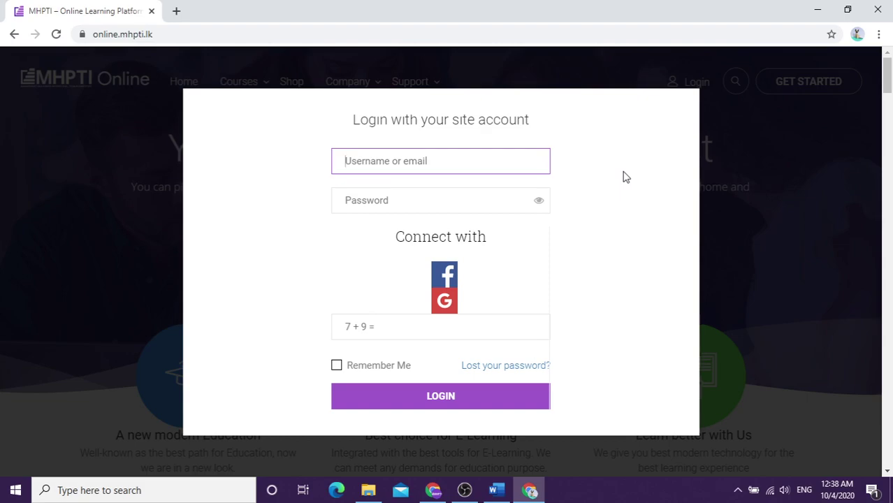
type("103009")
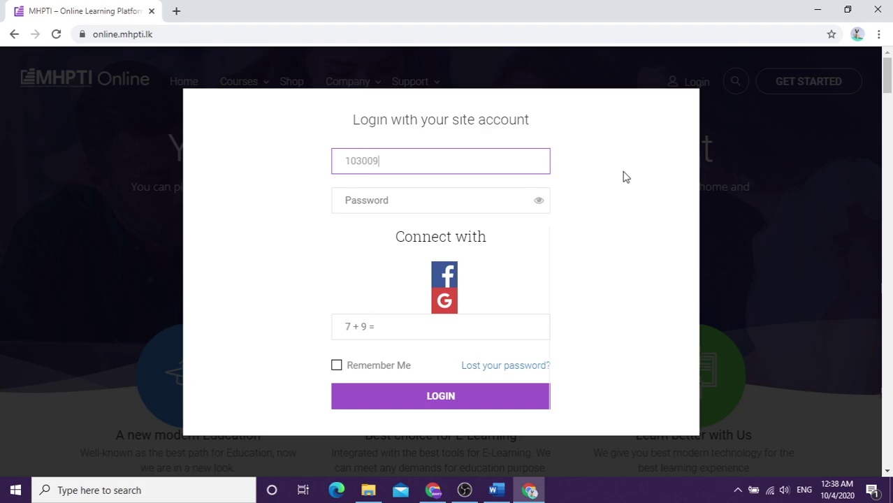
type("0")
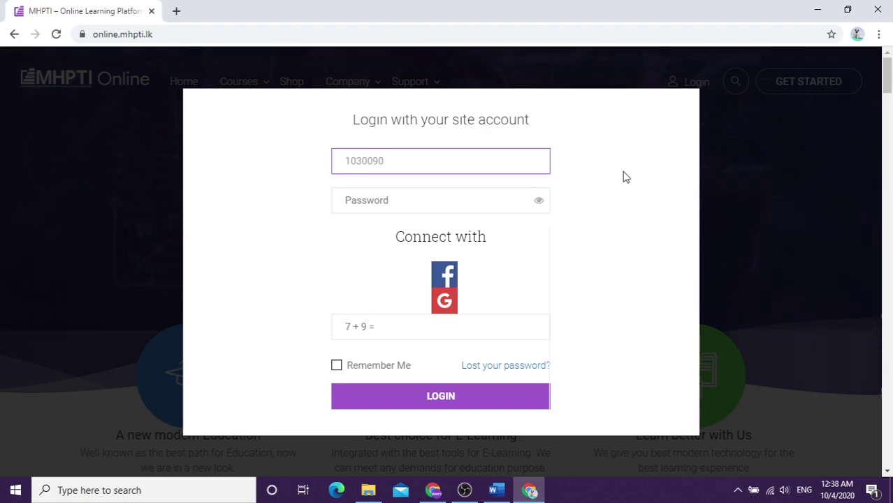
type("126")
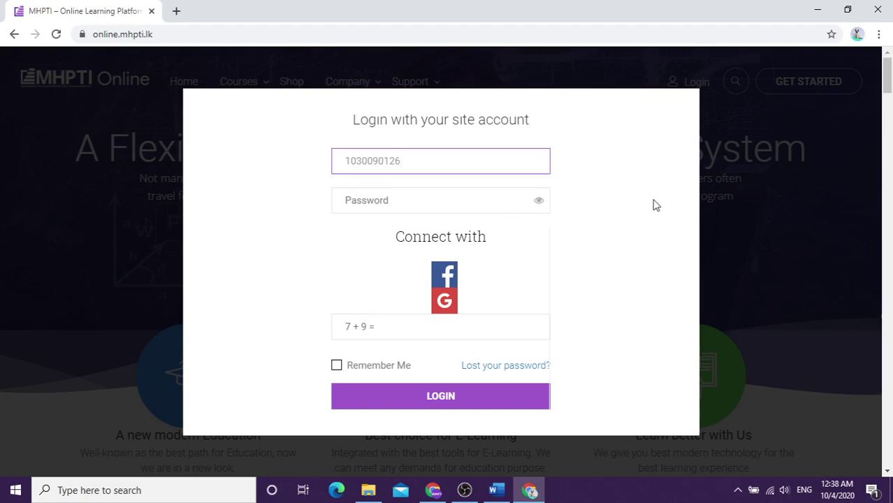
key("alt+Tab")
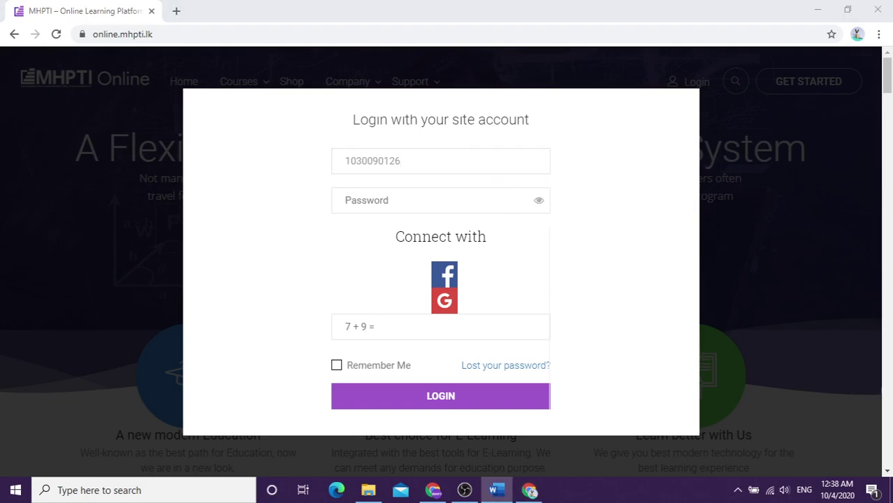
- Paste the account password into the Password field and reveal it to check
left_click(465, 203)
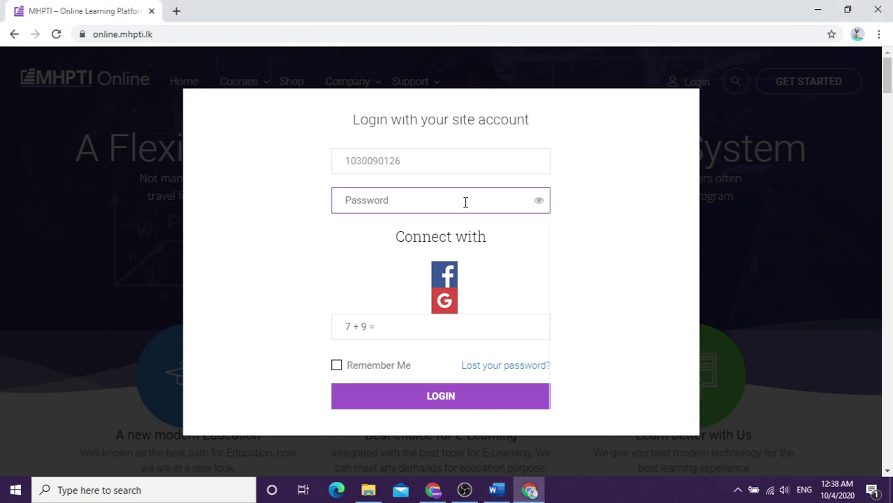
key("ctrl+v")
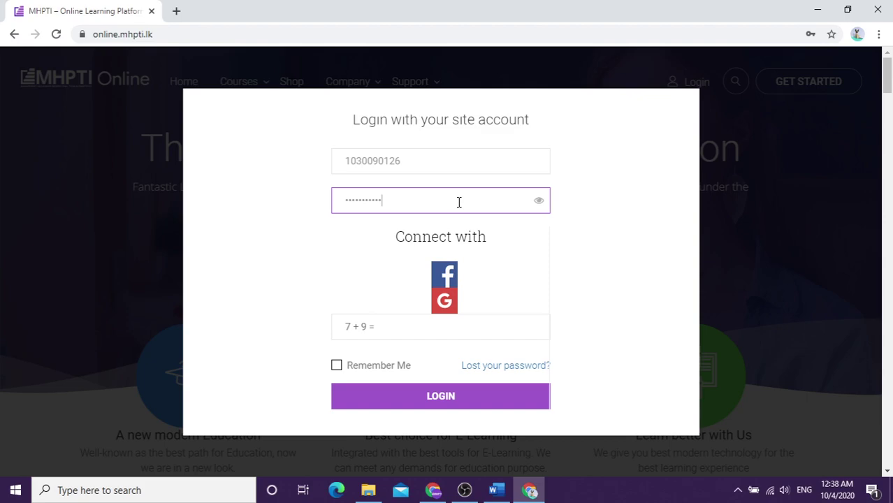
left_click(538, 204)
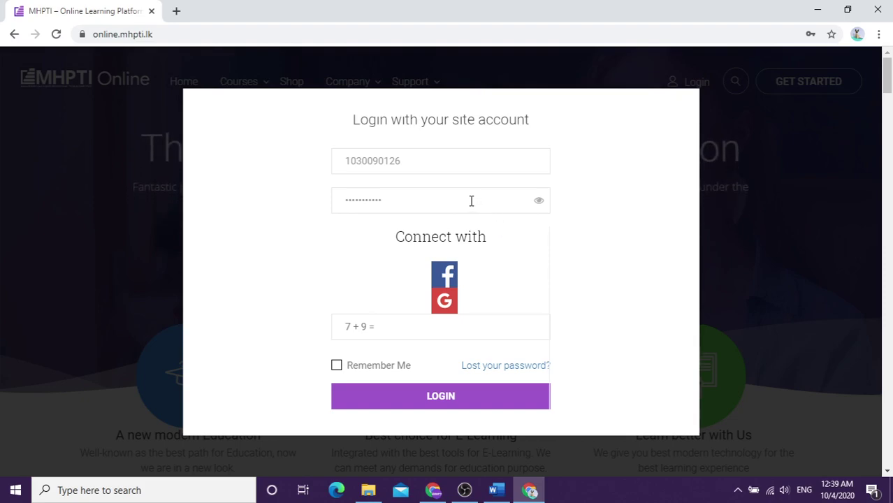
- Answer the captcha with 16, leave Remember Me unticked, and submit the login
left_click(401, 326)
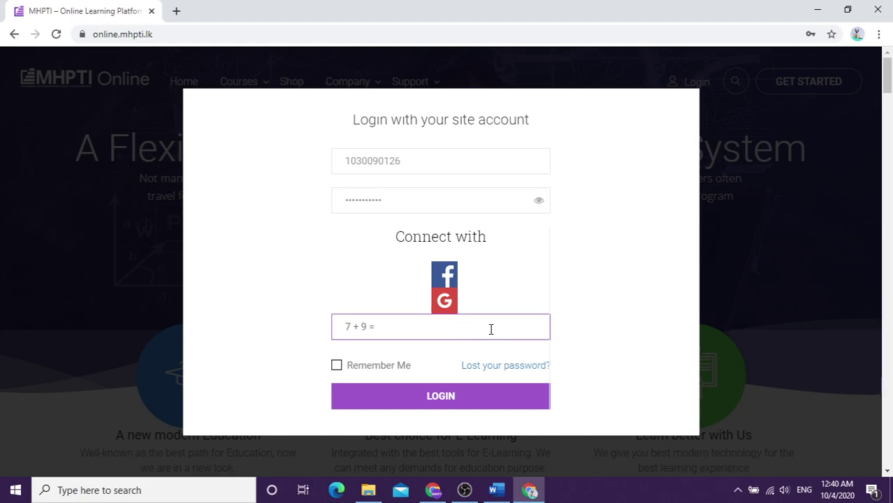
type("16")
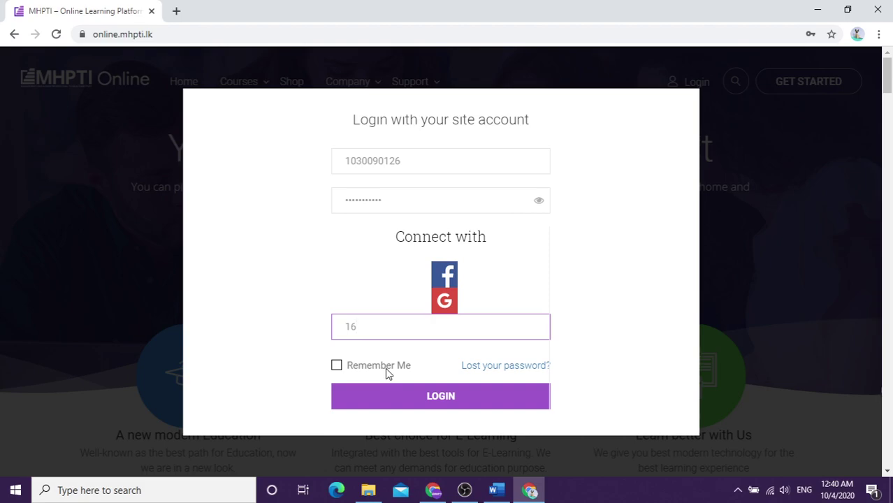
left_click(337, 366)
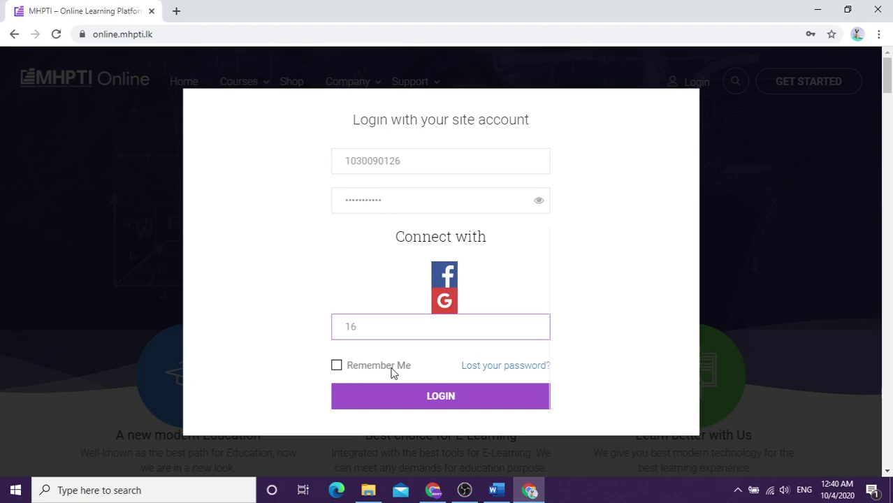
left_click(336, 365)
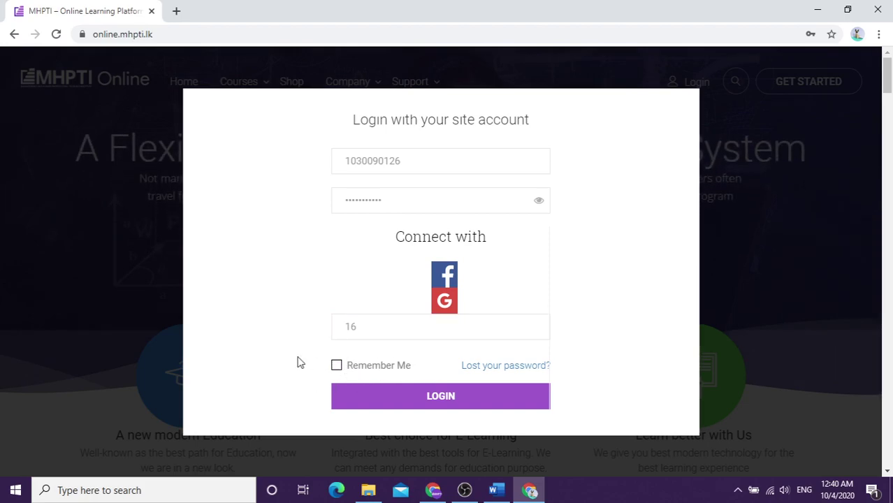
left_click(432, 159)
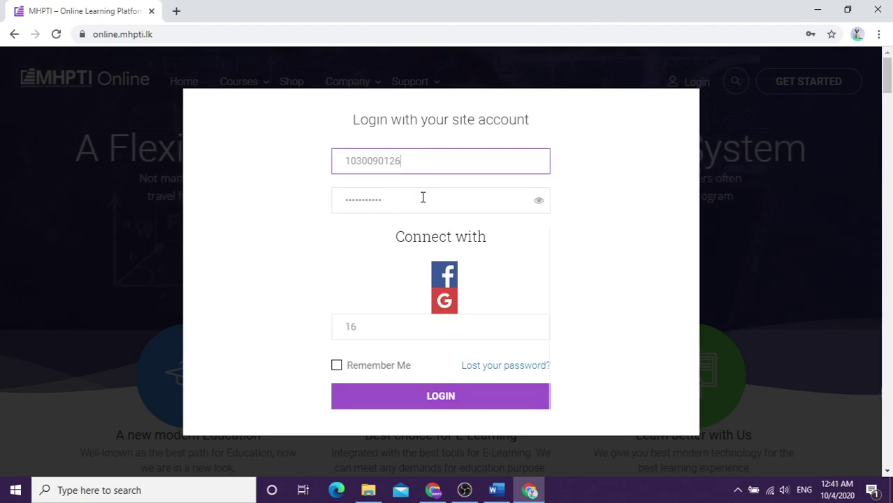
left_click(382, 332)
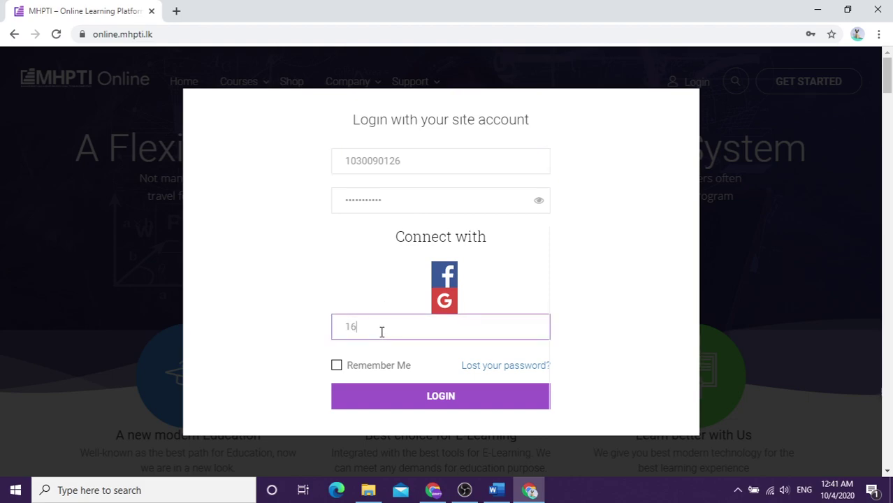
left_click(518, 409)
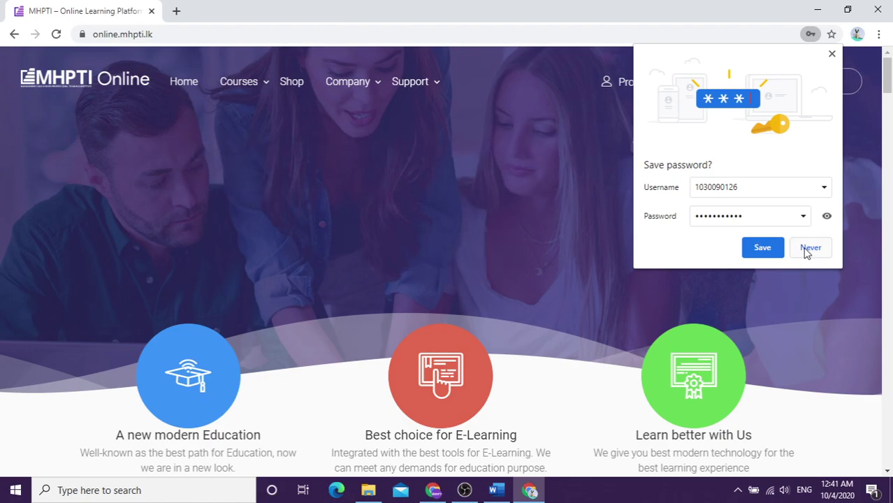
- Dismiss Chrome's save-password prompt and look over the signed-in homepage
left_click(832, 53)
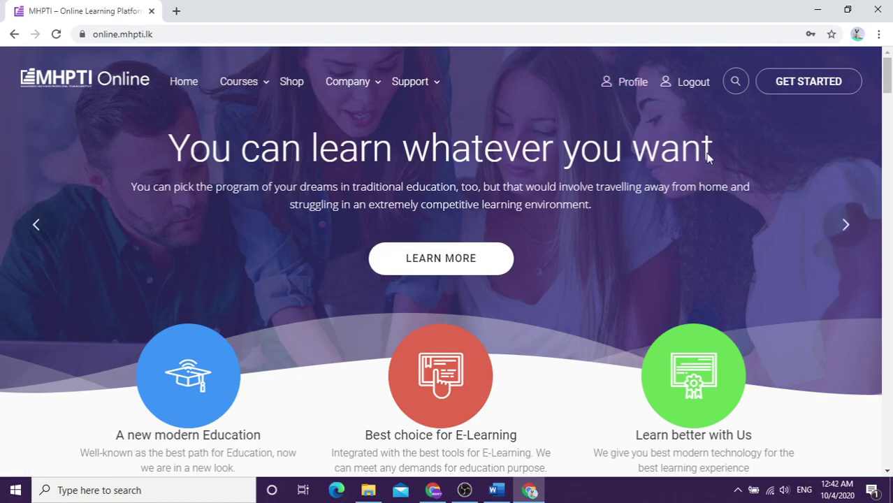
scroll(710, 174, "down", 5)
scroll(778, 192, "up", 5)
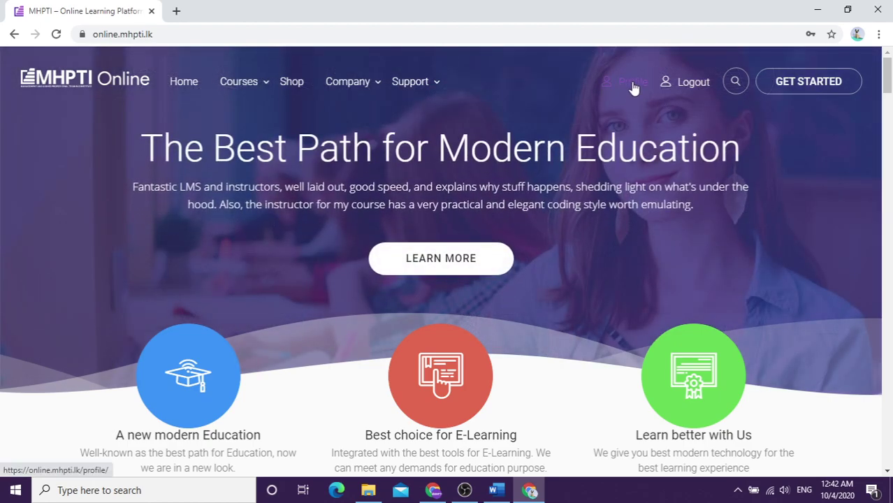
- Open the student's profile and check its Certificates tab, which has none yet
left_click(638, 91)
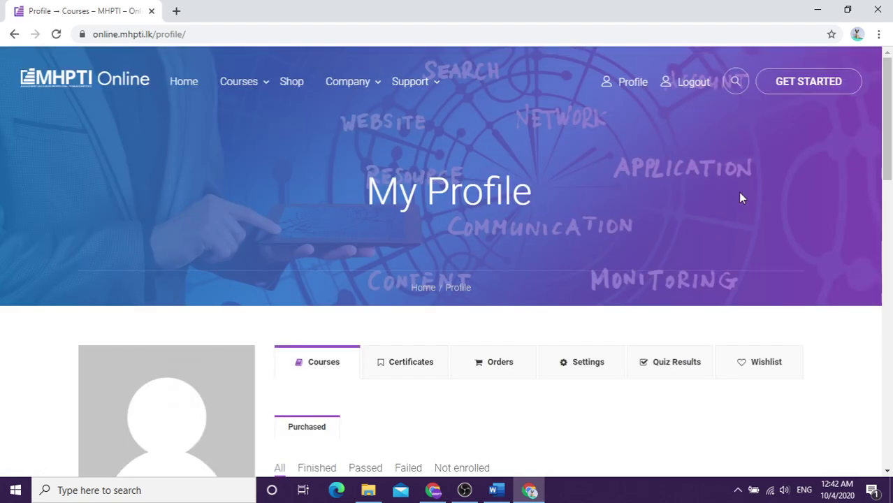
scroll(513, 251, "down", 3)
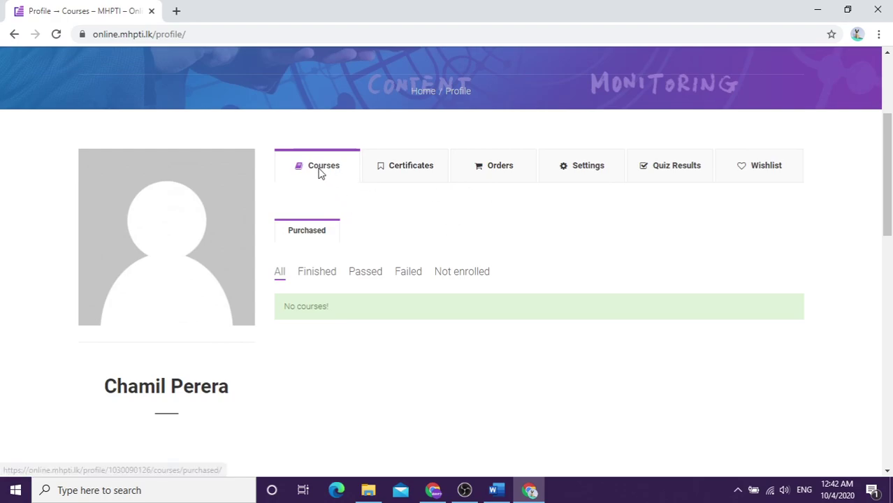
left_click(416, 174)
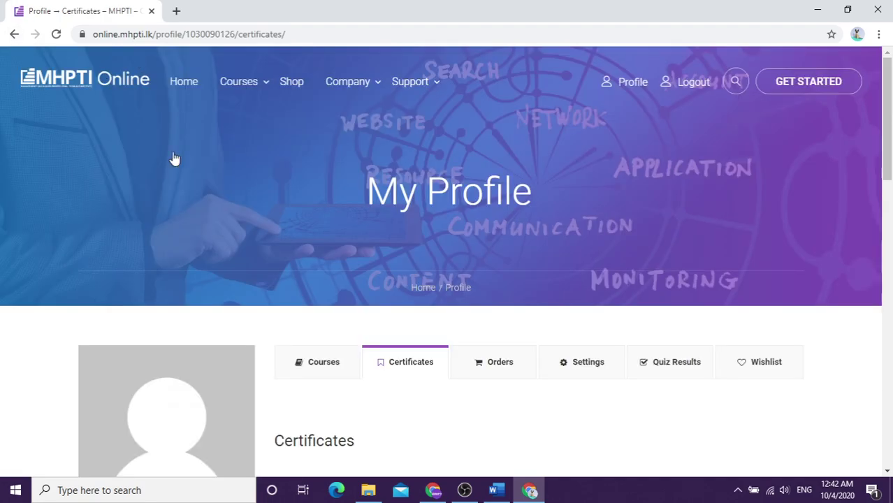
scroll(522, 360, "down", 2)
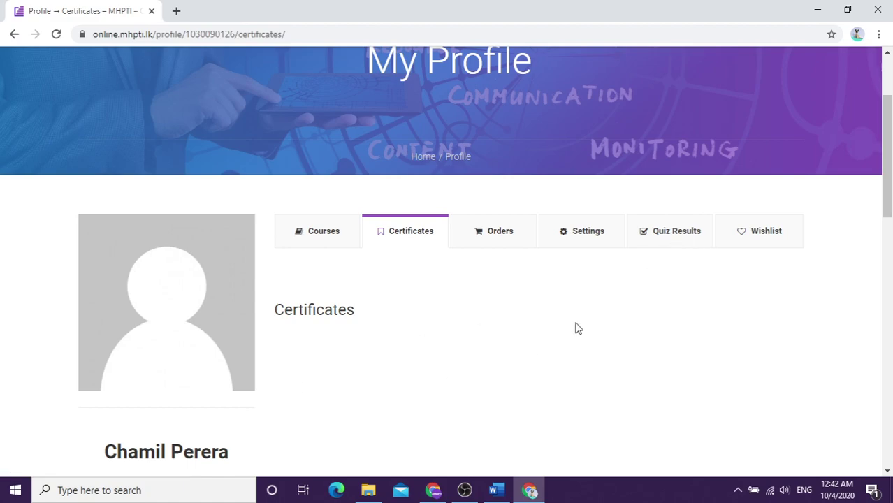
scroll(577, 328, "down", 2)
scroll(574, 329, "up", 2)
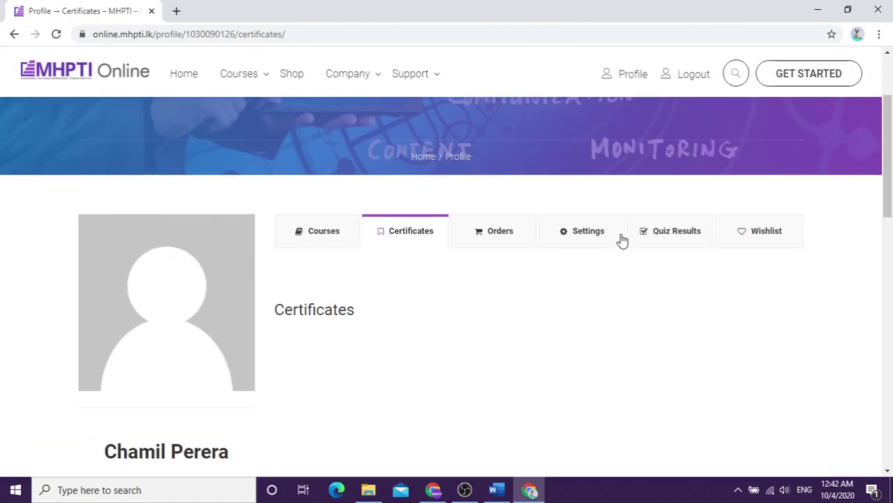
left_click(582, 236)
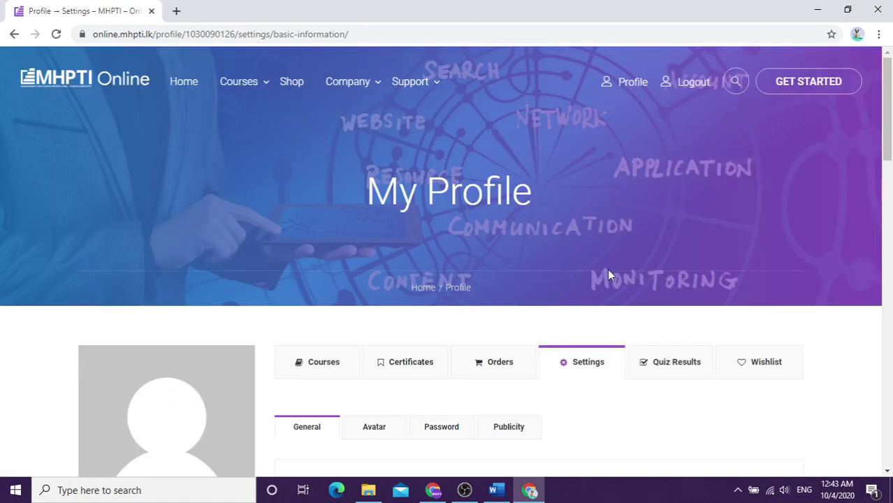
- Review the General details: biographical info, First Name, Last Name and Nickname
scroll(608, 272, "down", 3)
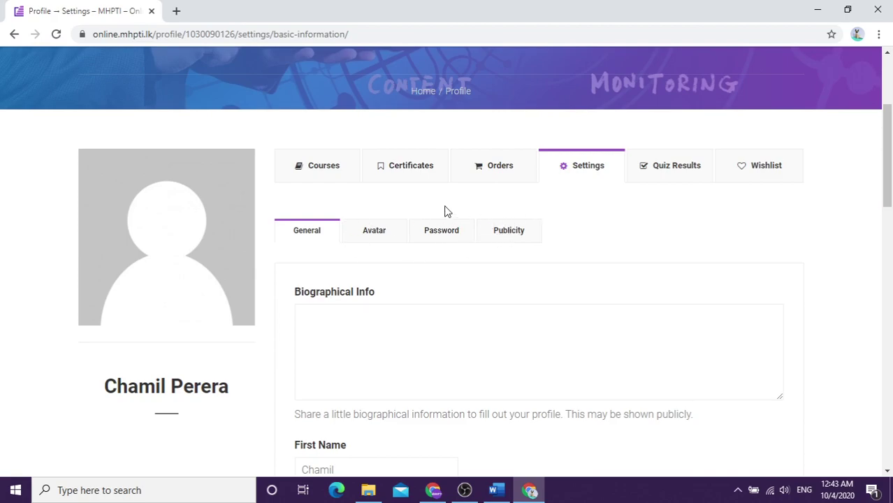
scroll(558, 244, "down", 1)
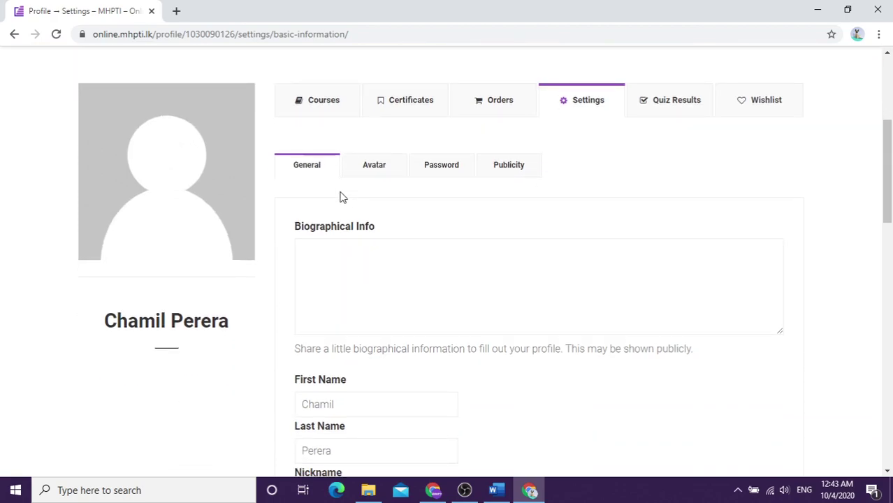
scroll(420, 203, "down", 1)
left_click(384, 184)
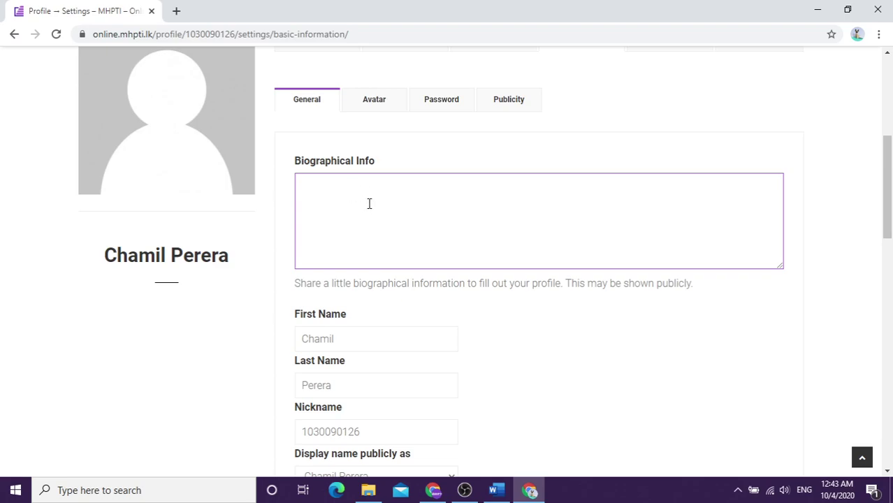
scroll(366, 203, "down", 1)
left_click(367, 271)
left_click(373, 318)
scroll(490, 322, "down", 1)
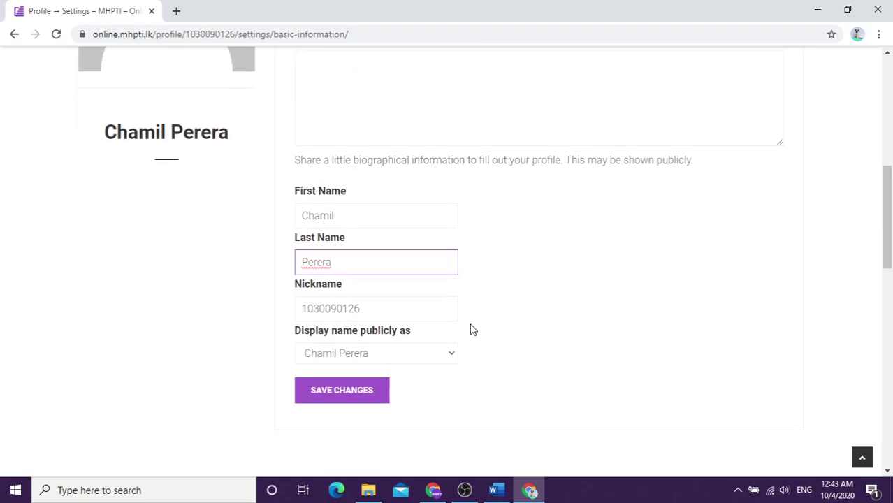
left_click(387, 301)
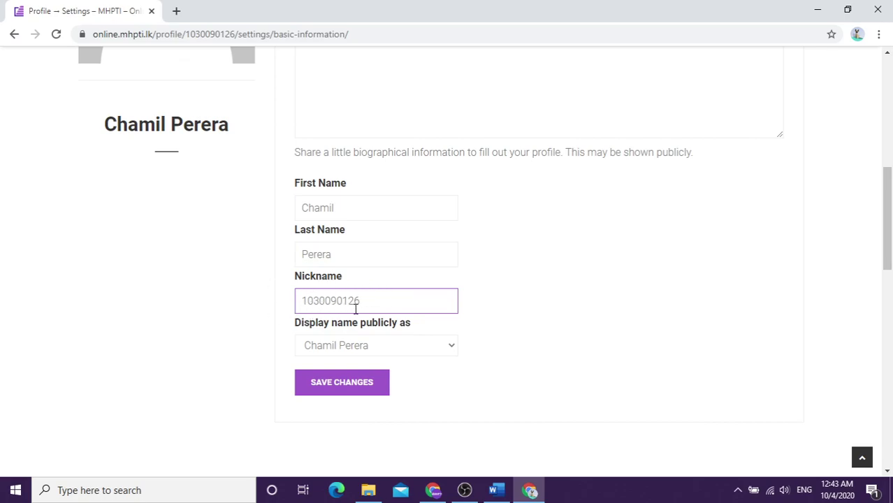
left_click(483, 319)
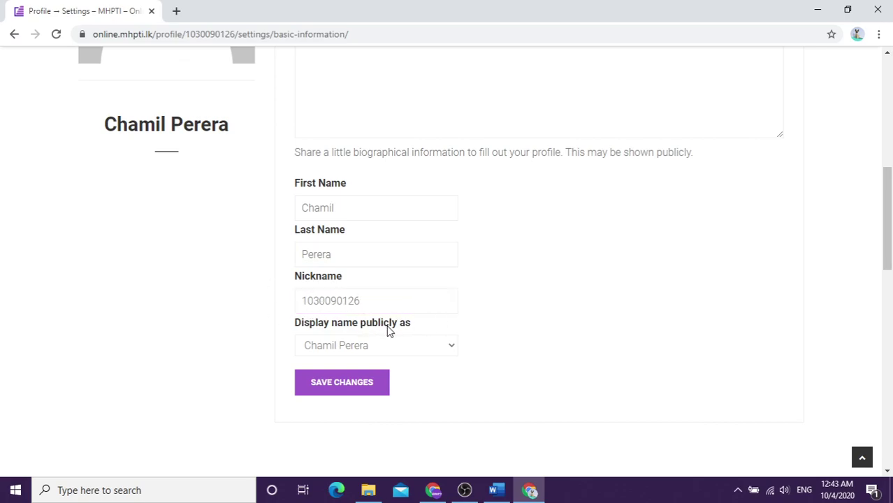
- Leave the public display name unchanged and go to the Avatar section
left_click(449, 348)
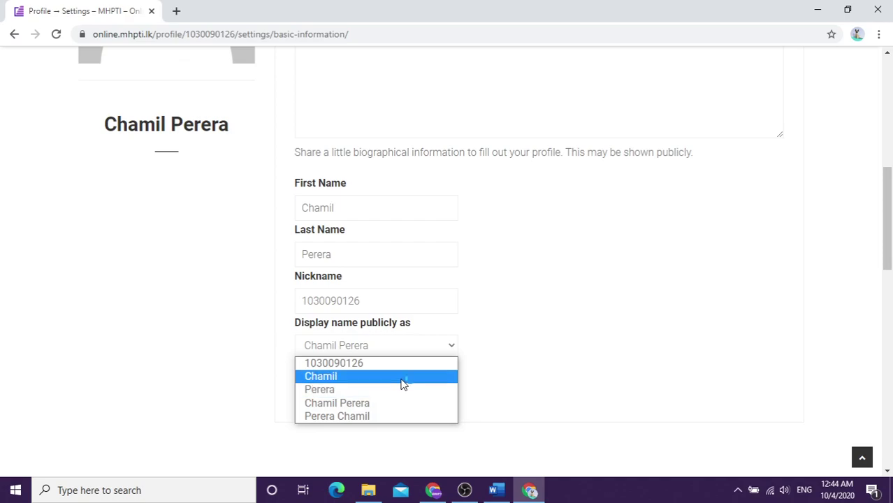
left_click(488, 381)
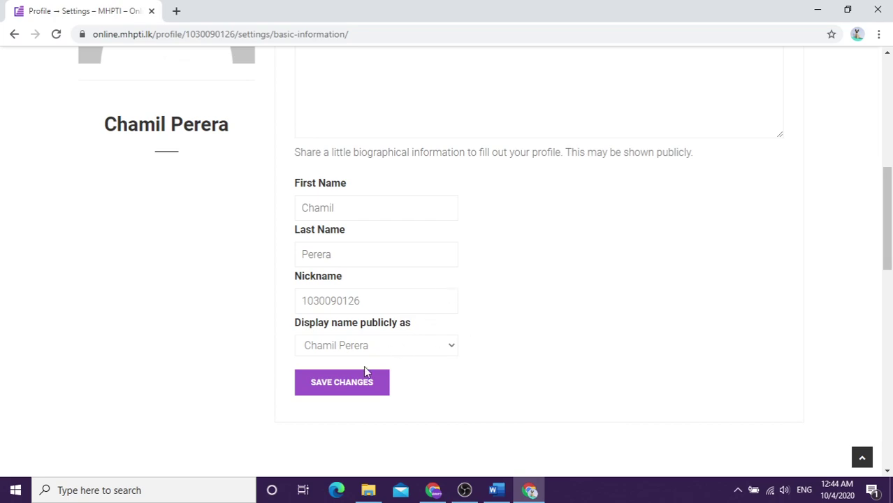
scroll(444, 403, "up", 4)
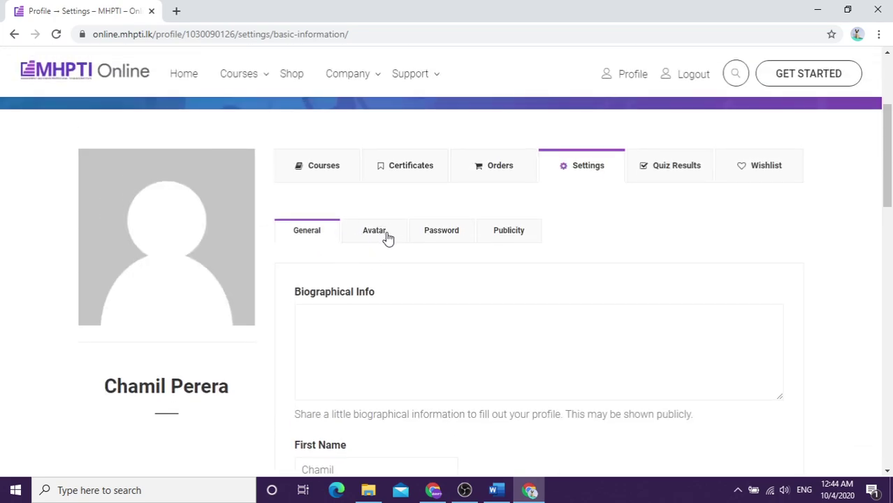
left_click(389, 237)
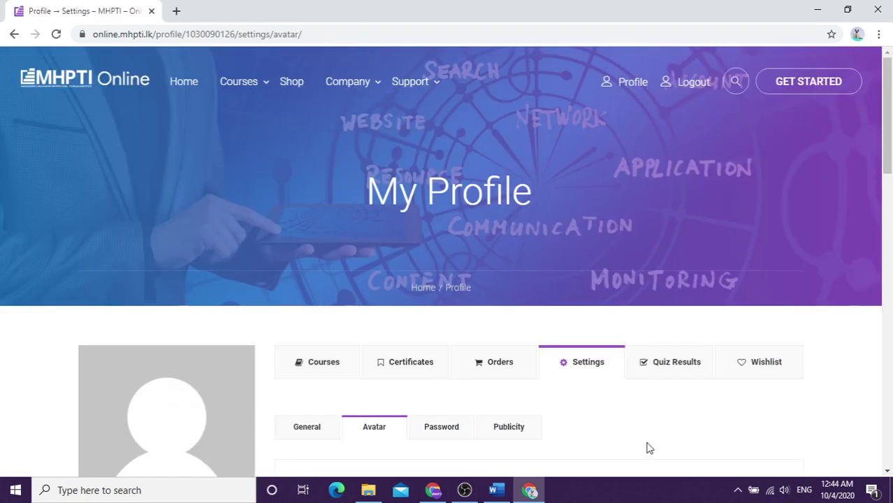
- Upload the Face Image file from Downloads as the avatar picture
scroll(647, 448, "down", 4)
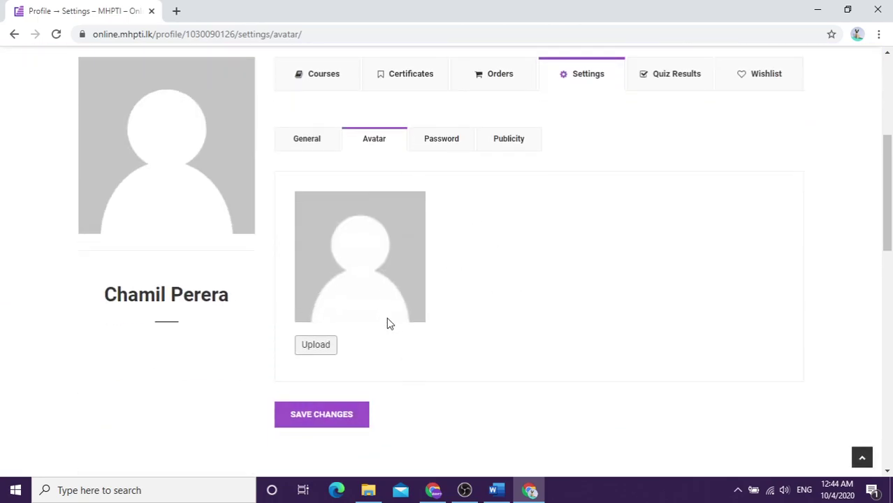
left_click(315, 347)
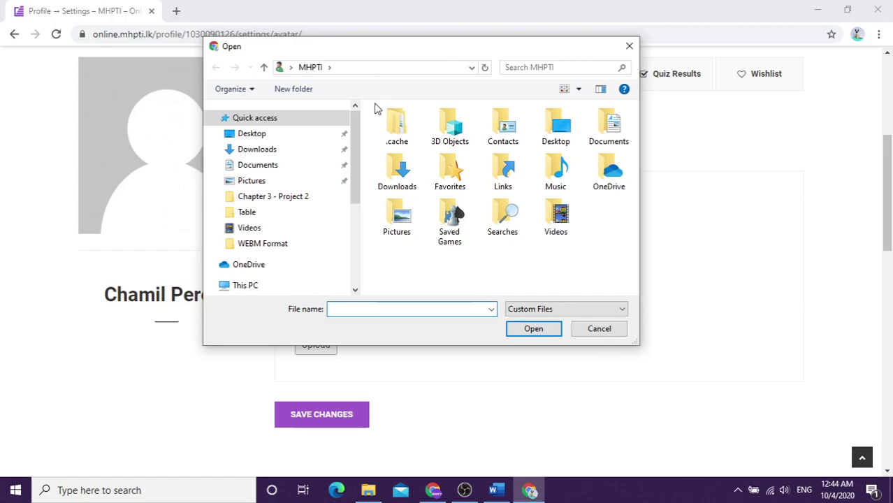
left_click(277, 150)
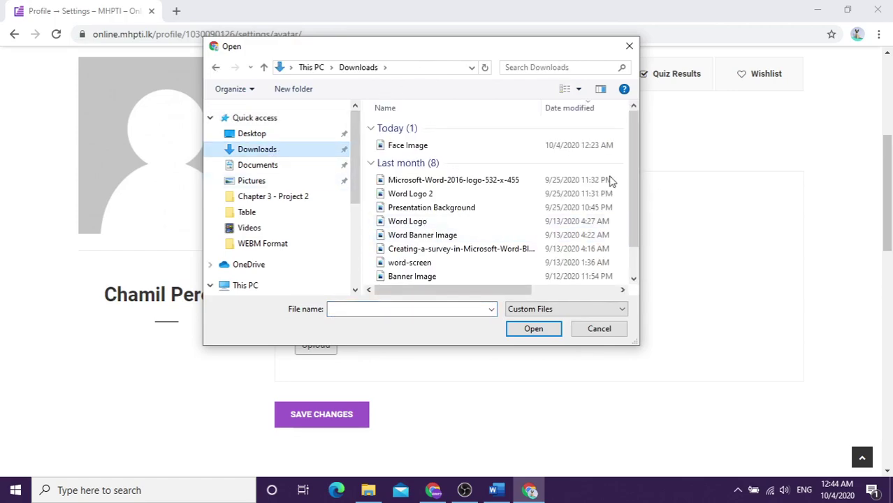
left_click(424, 148)
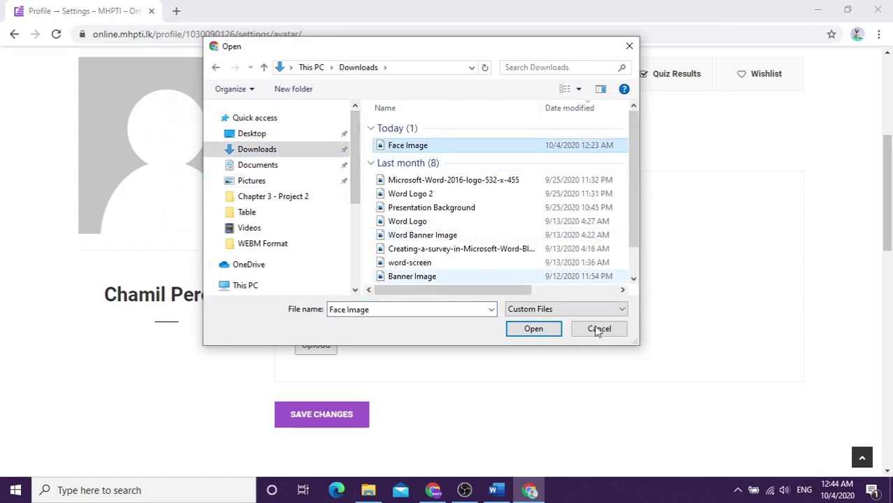
left_click(531, 327)
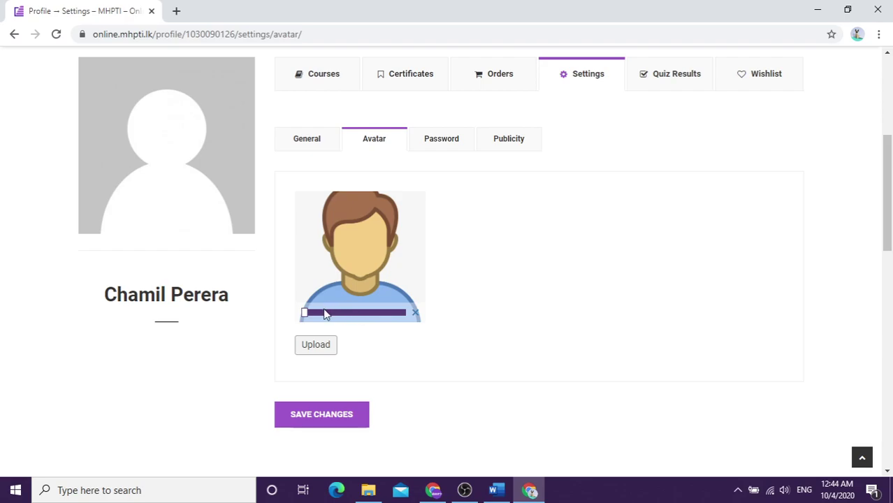
- Zoom and shift the cartoon face down in the crop frame, then save it as the avatar
left_click_drag(304, 313, 283, 311)
left_click_drag(364, 237, 367, 255)
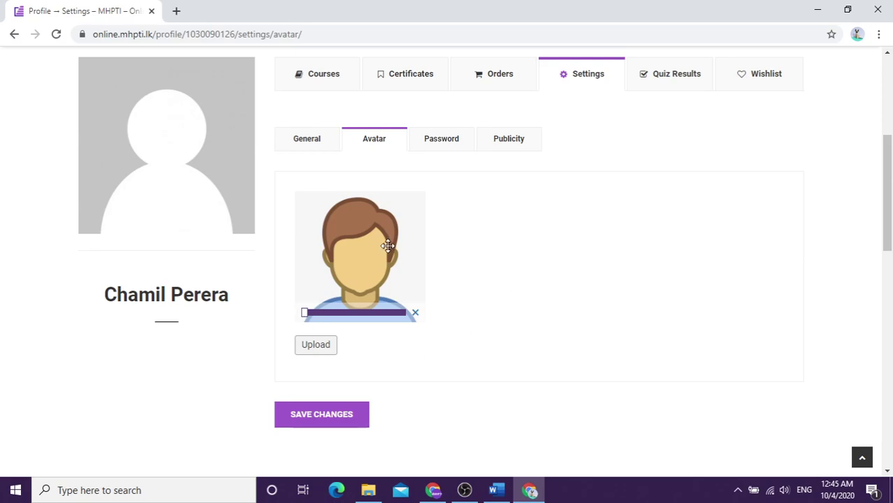
left_click(339, 425)
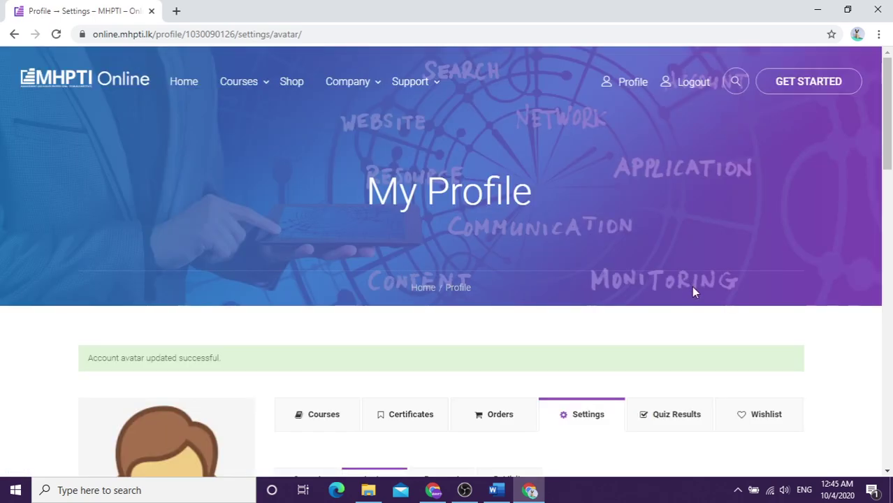
scroll(692, 287, "down", 5)
scroll(695, 294, "up", 1)
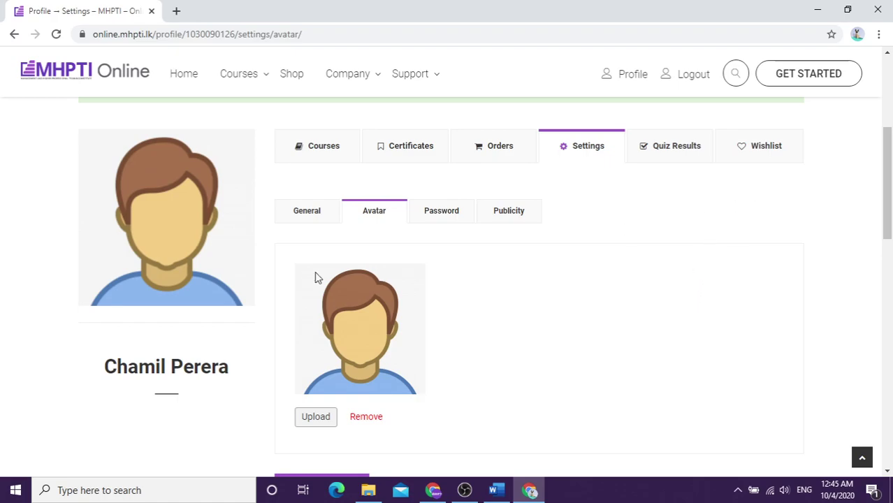
- On the Password tab, try the old, new and confirmation fields empty, then go to Publicity
left_click(437, 214)
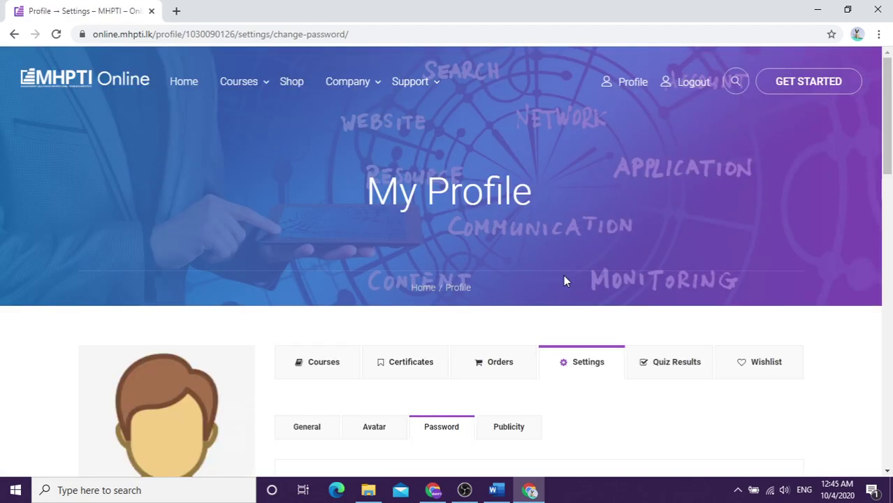
scroll(528, 405, "down", 4)
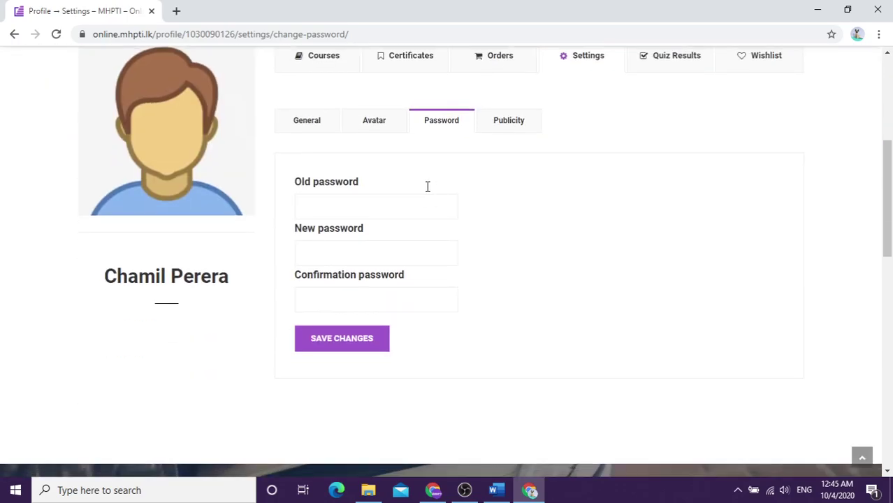
left_click(339, 209)
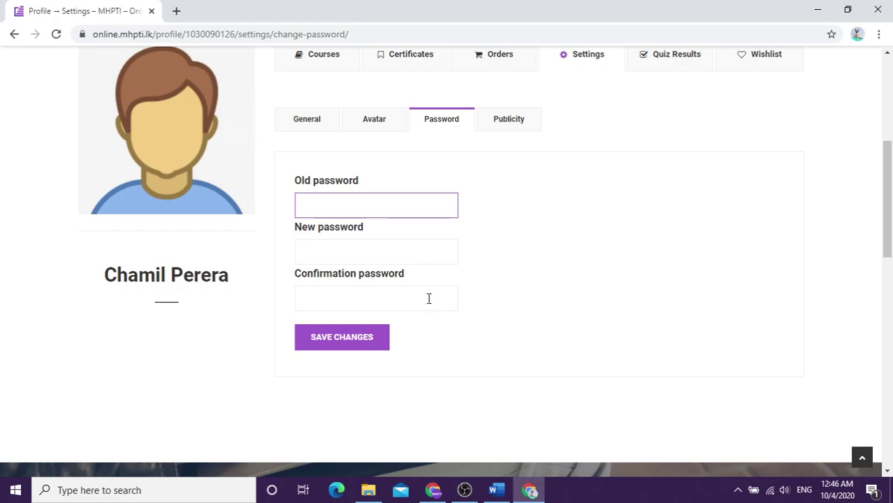
scroll(567, 297, "up", 1)
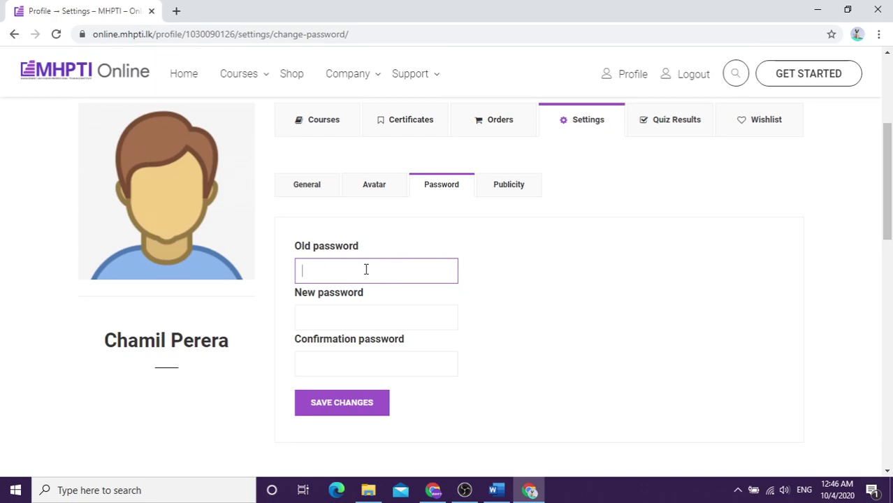
left_click(348, 317)
left_click(327, 370)
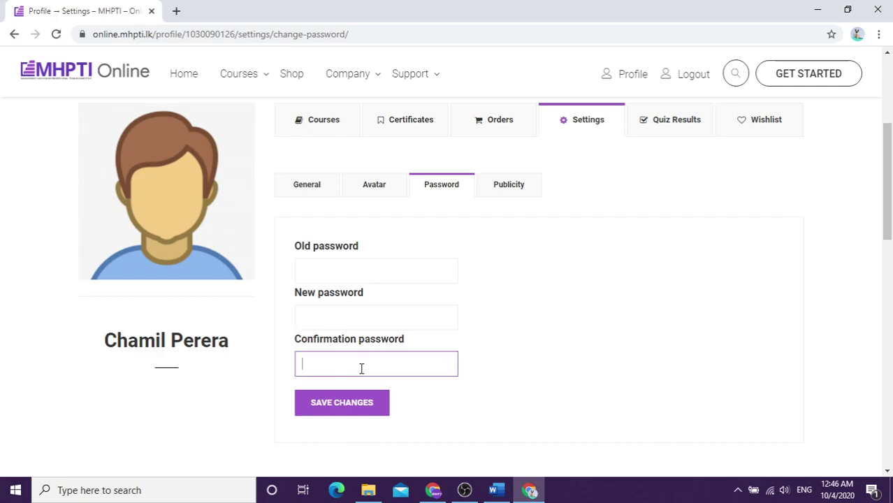
left_click(513, 193)
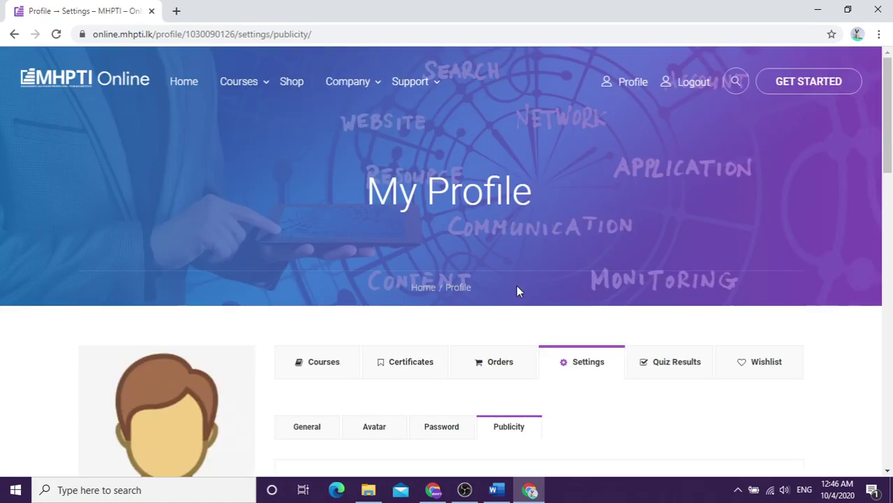
- Review the Publicity settings: dashboard, courses and quizzes are all ticked public
scroll(517, 288, "down", 4)
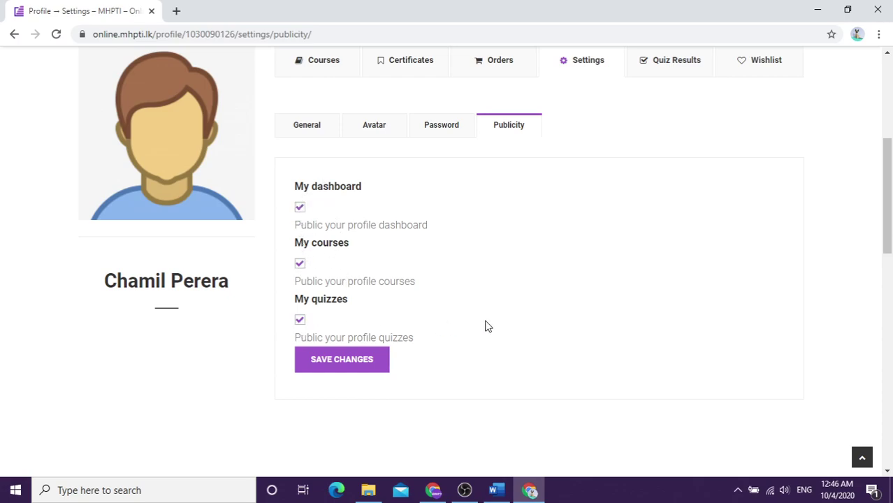
scroll(457, 336, "up", 3)
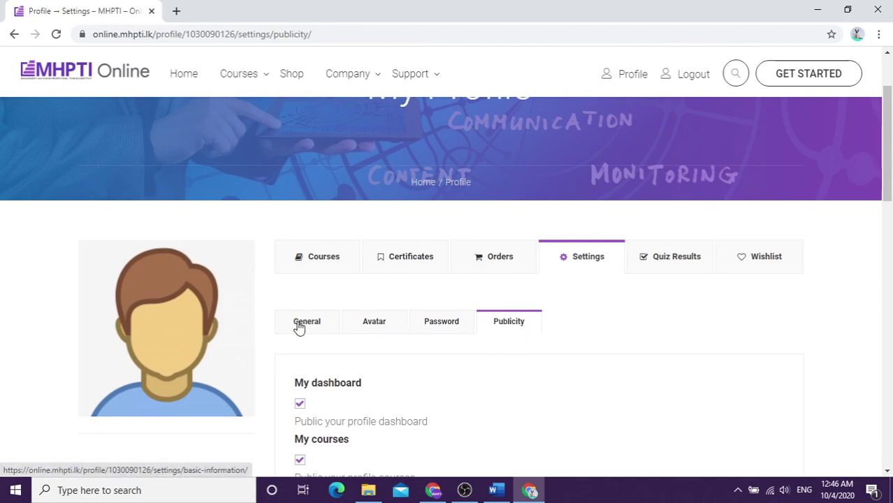
- Switch to General settings and review Biographical Info, first name, last name, nickname and display name
left_click(432, 323)
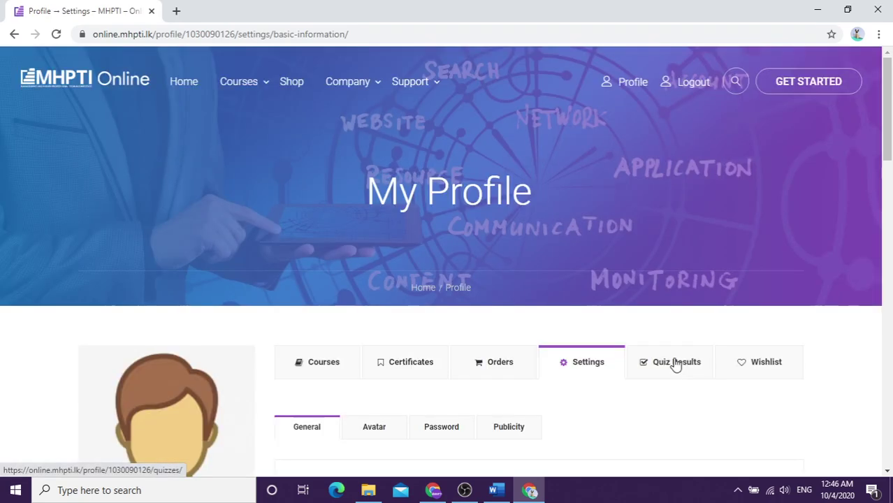
scroll(699, 364, "down", 4)
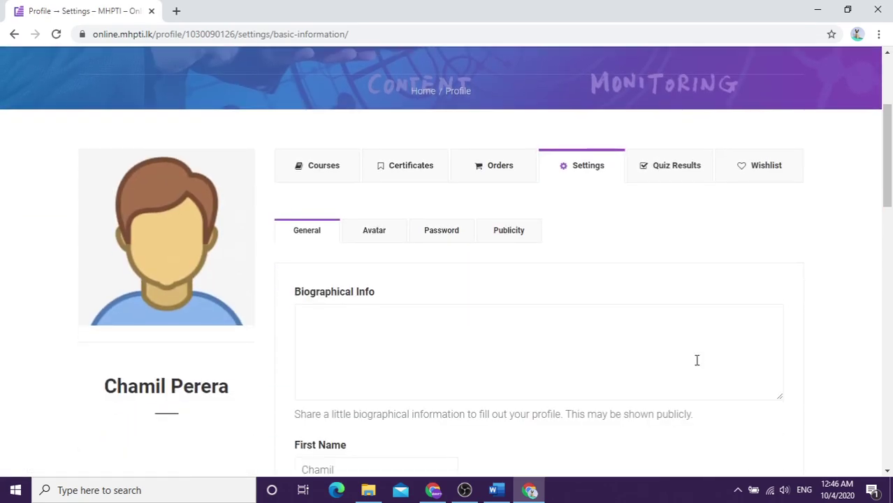
scroll(696, 367, "down", 2)
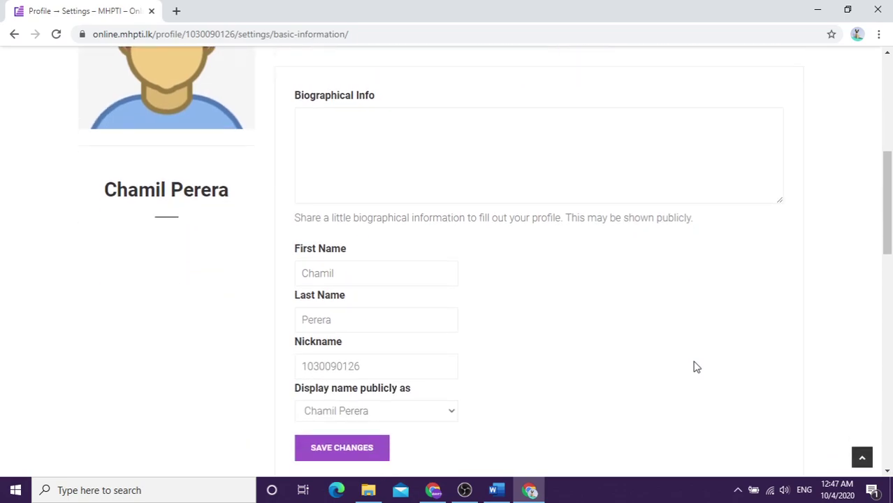
scroll(691, 367, "up", 6)
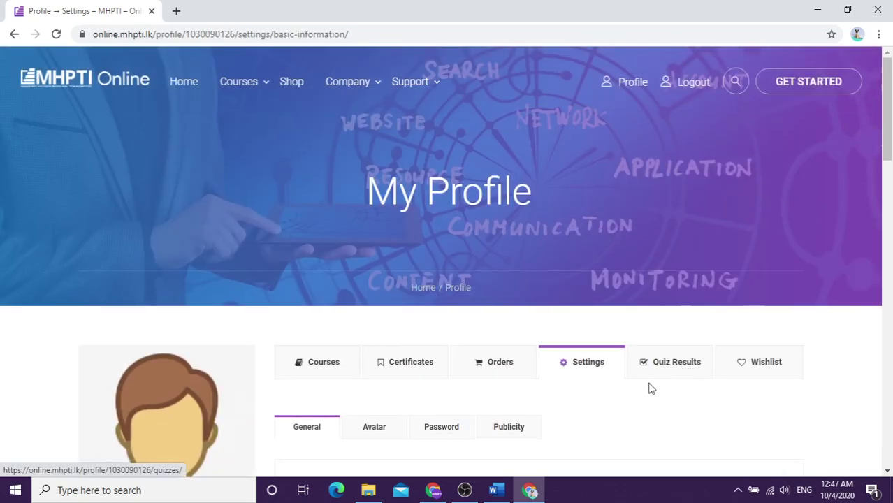
scroll(647, 389, "down", 1)
scroll(636, 390, "up", 1)
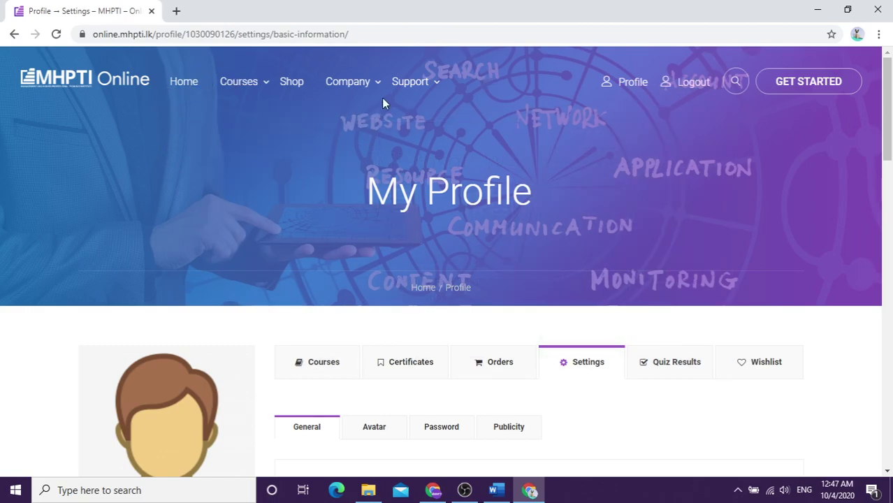
- Return to the site's homepage and scroll down into its Online Courses section
left_click(201, 90)
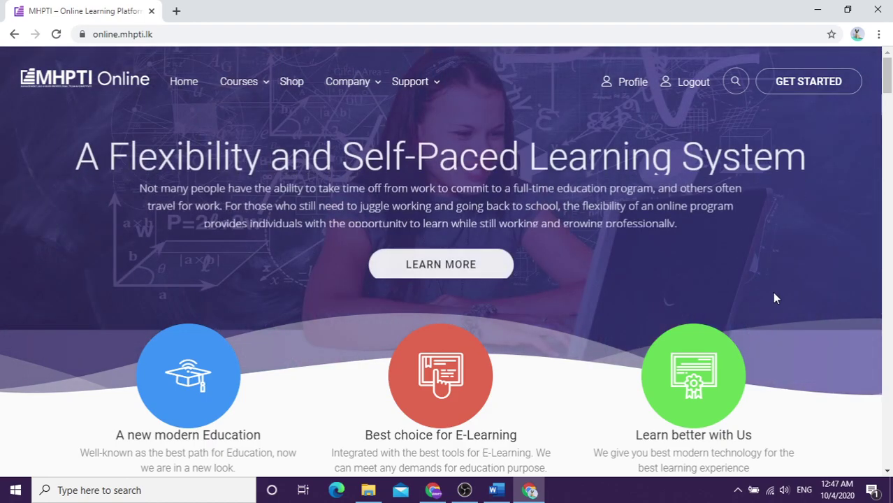
scroll(773, 297, "down", 4)
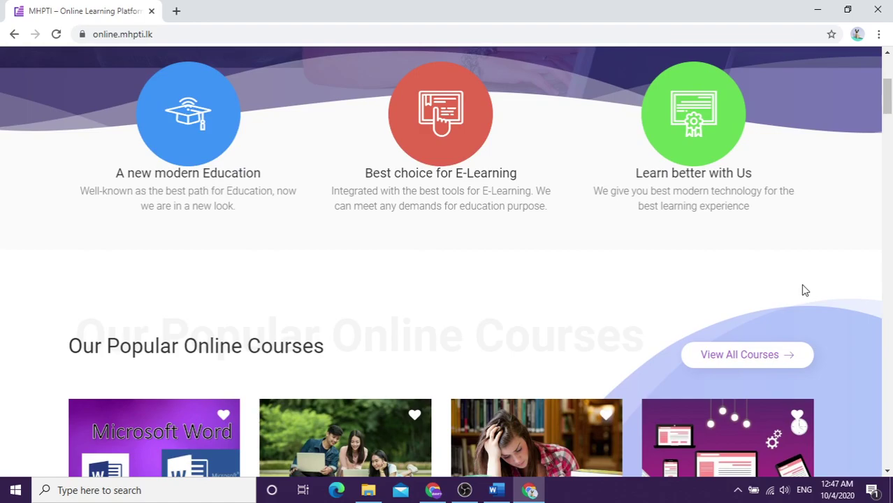
scroll(840, 275, "down", 2)
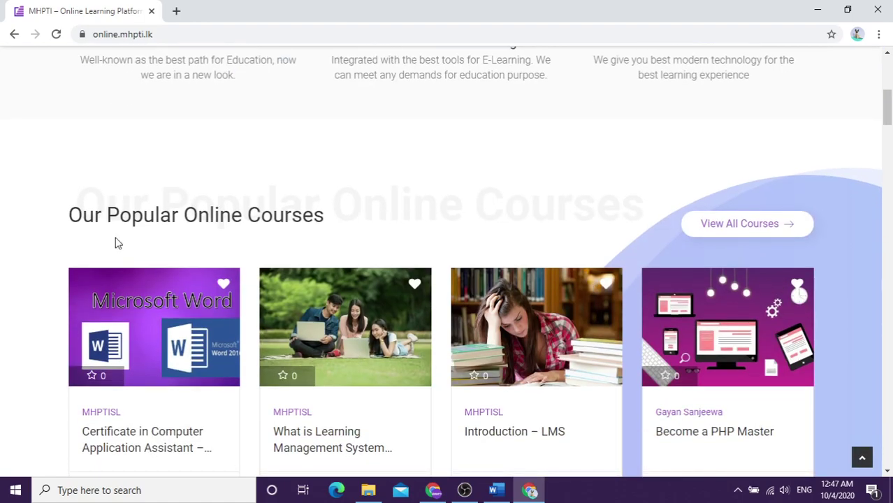
scroll(649, 185, "down", 1)
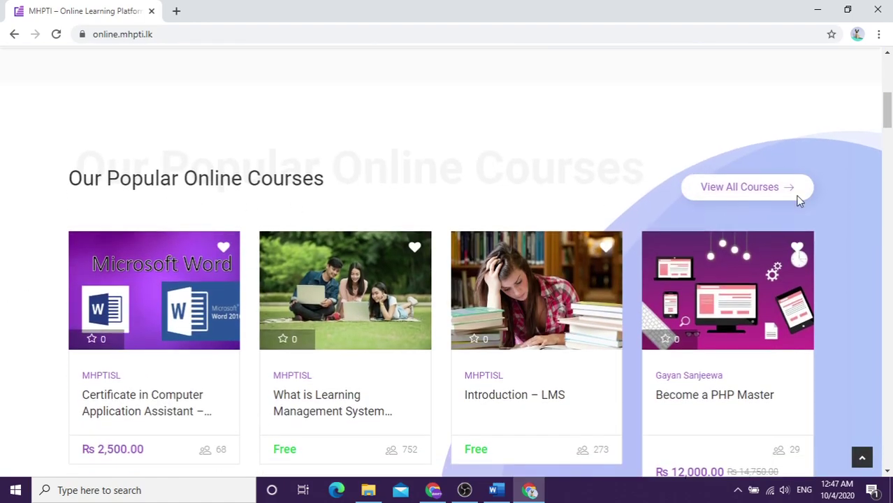
scroll(805, 214, "up", 3)
scroll(805, 214, "down", 5)
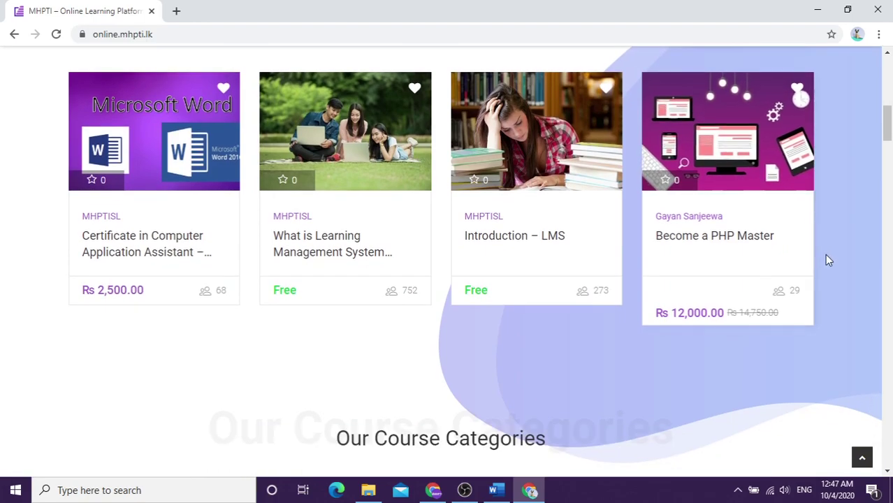
scroll(832, 260, "down", 1)
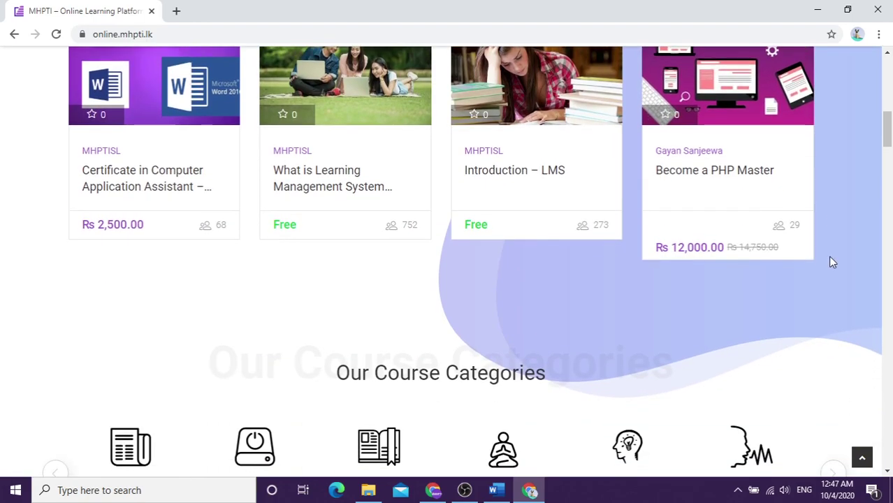
scroll(832, 261, "down", 3)
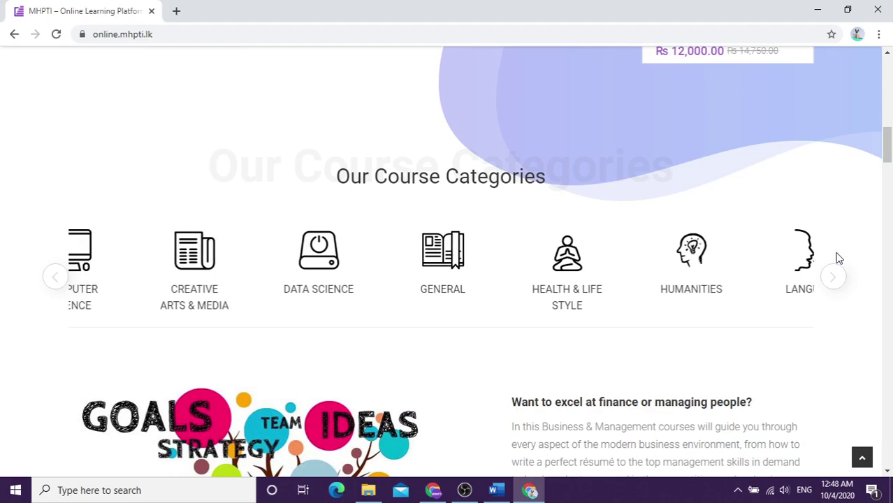
- Keep scrolling past the Instructors and newsletter signup sections down to the footer
scroll(832, 244, "down", 2)
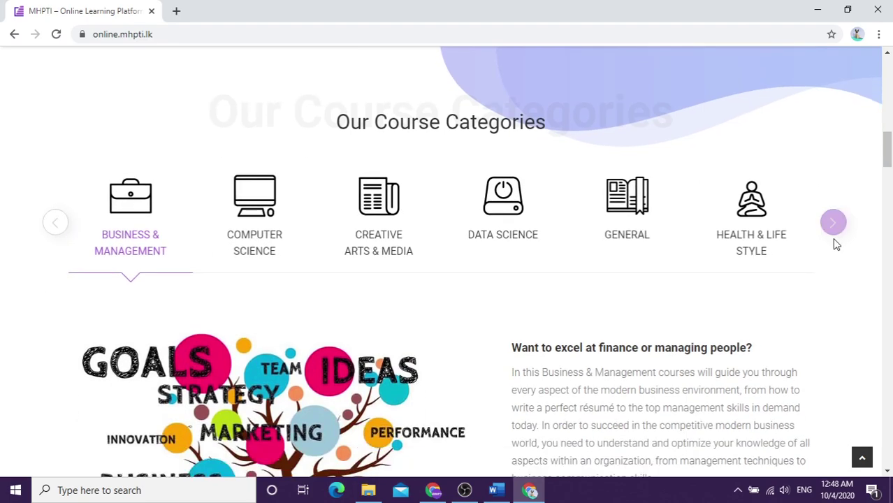
scroll(837, 325, "down", 1)
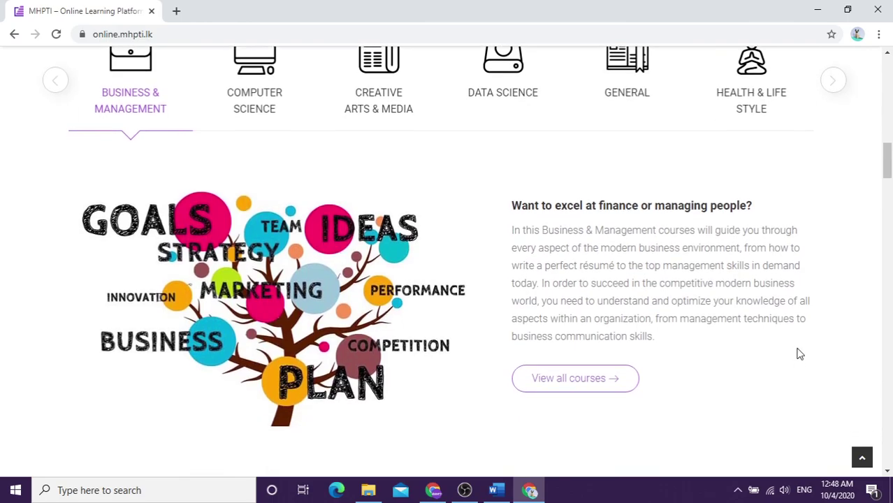
scroll(798, 350, "down", 4)
scroll(825, 341, "down", 6)
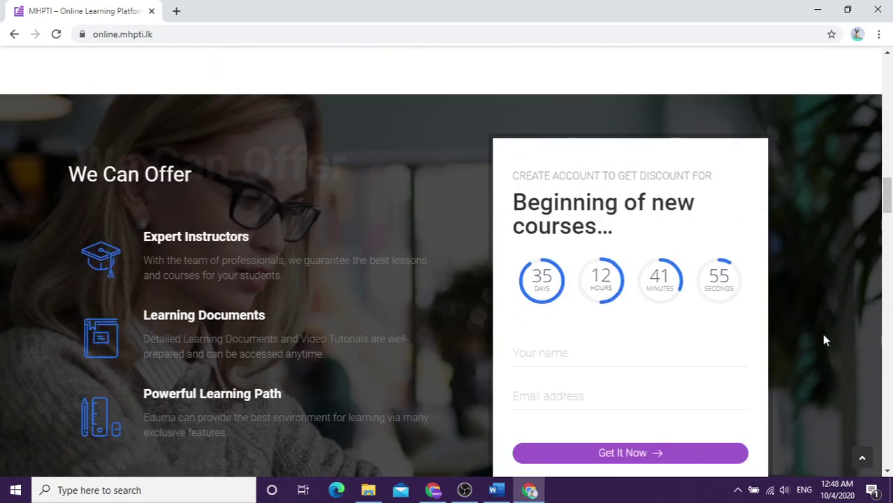
scroll(825, 339, "down", 3)
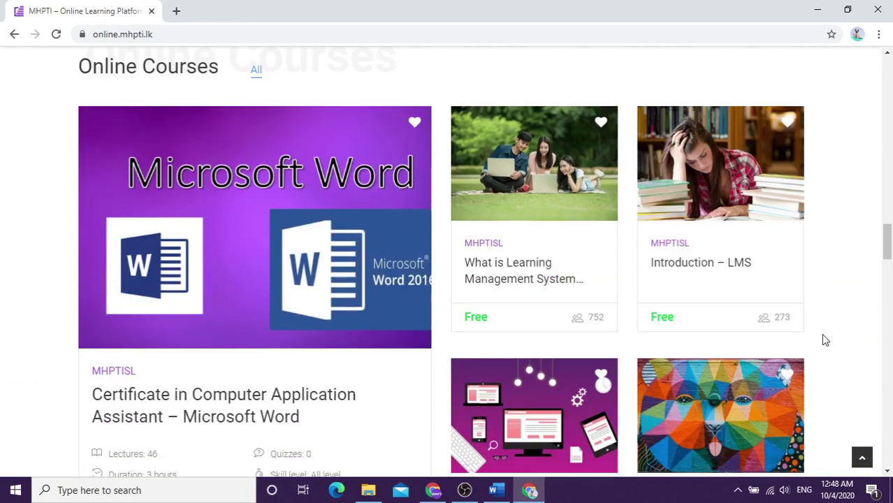
scroll(863, 293, "down", 4)
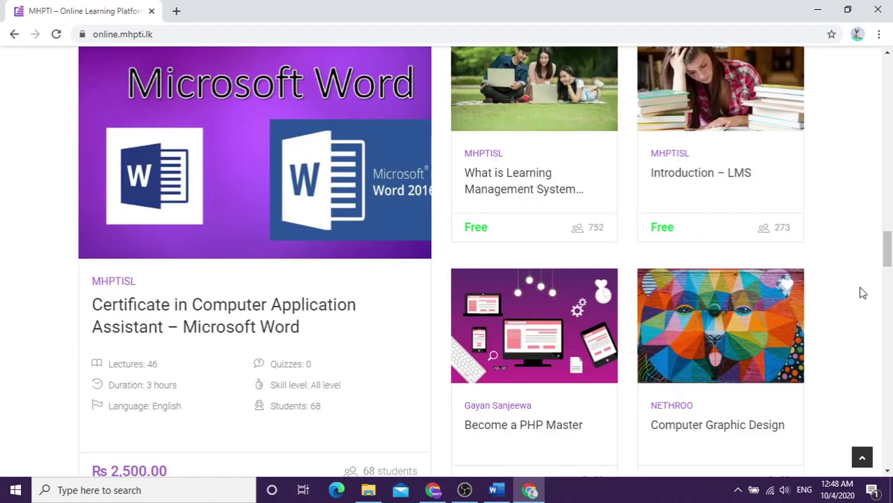
scroll(859, 296, "down", 1)
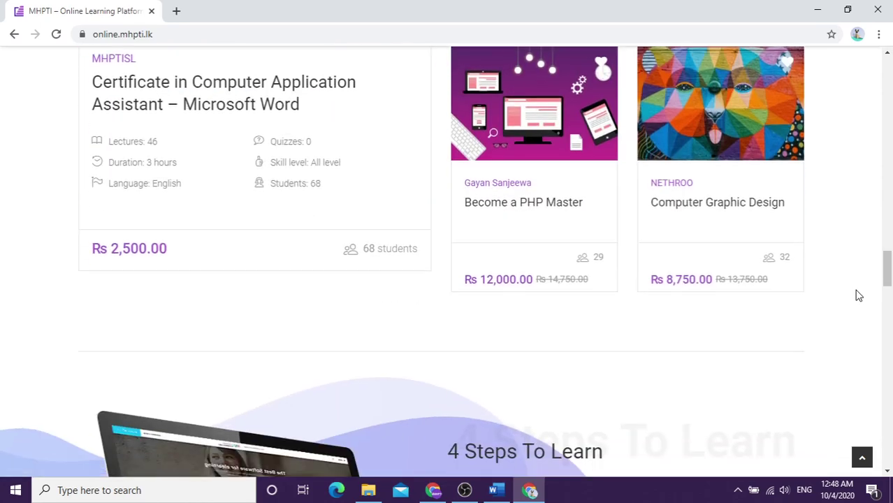
scroll(847, 290, "down", 6)
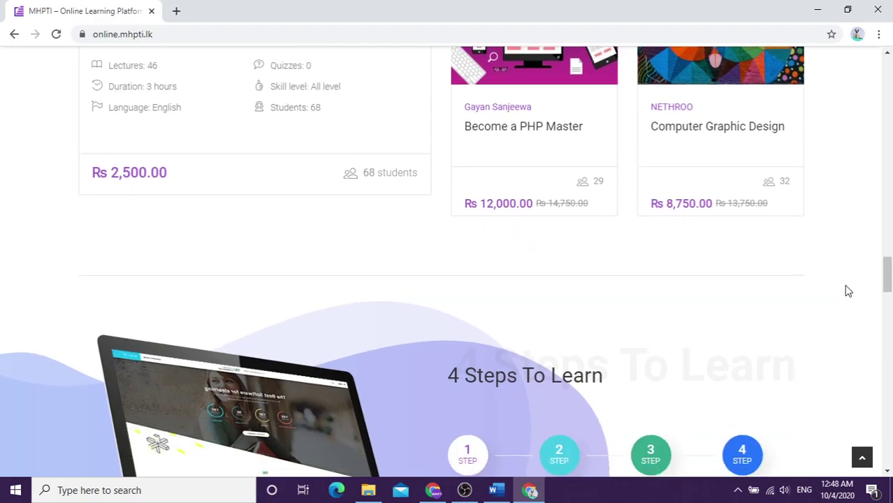
scroll(845, 292, "down", 5)
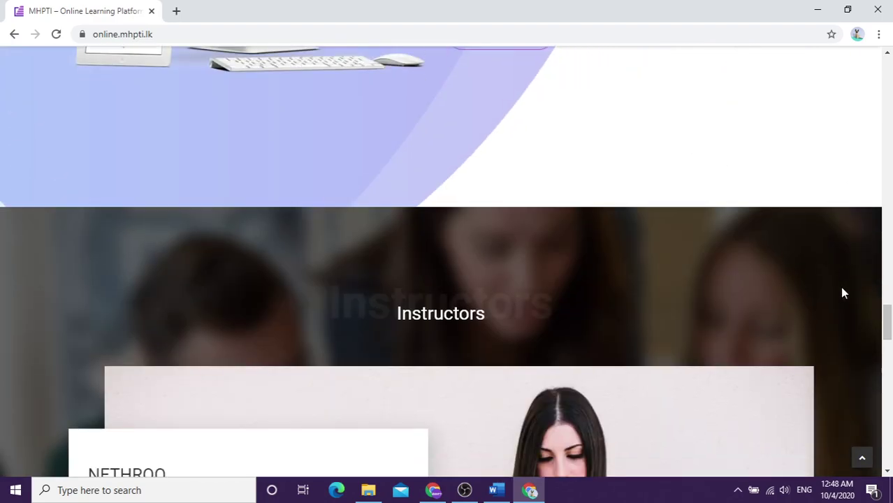
scroll(845, 292, "up", 3)
scroll(846, 293, "up", 6)
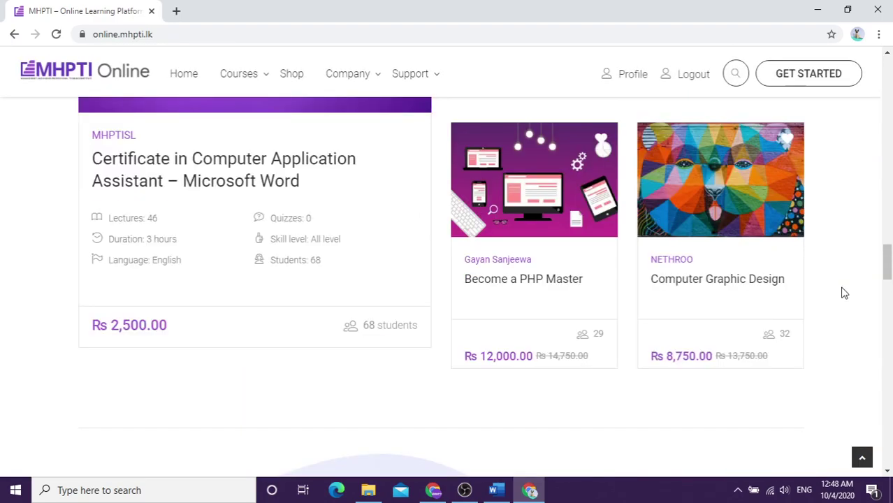
scroll(844, 297, "down", 15)
scroll(844, 299, "down", 5)
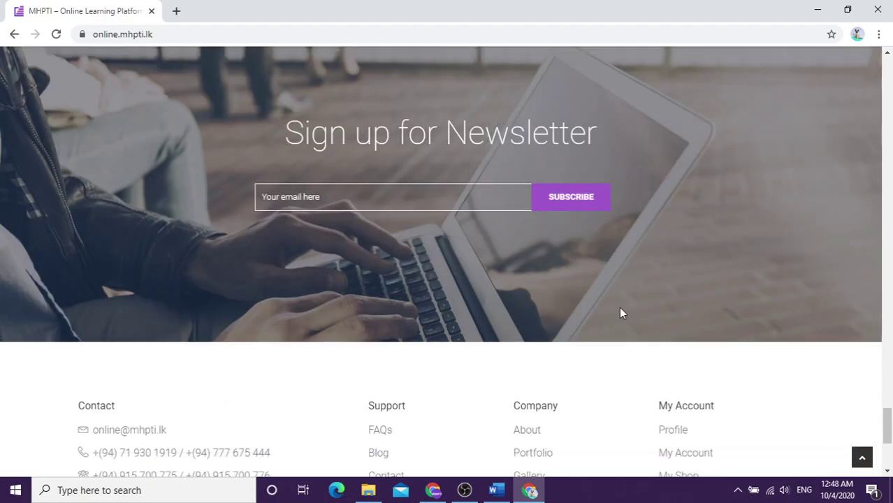
scroll(734, 357, "down", 4)
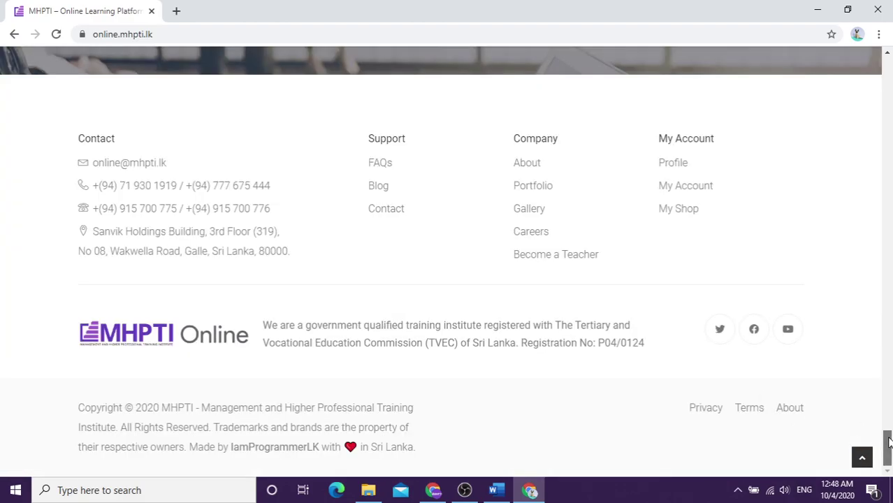